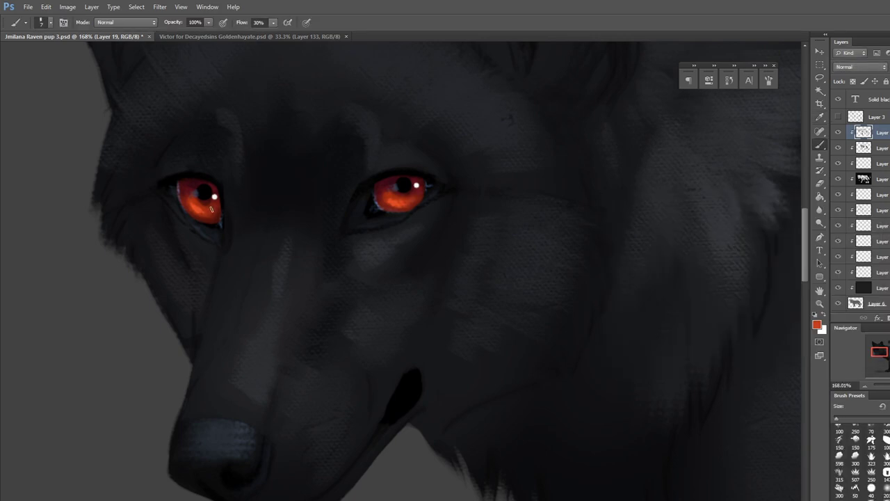
Choose a darker foreground colour and paint the shading on the tip of the wolf's nose.
{"action": "scroll", "coordinate": [348, 255], "scroll_direction": "down", "scroll_amount": 3}
{"action": "left_click", "coordinate": [817, 325]}
{"action": "key", "text": "Return"}
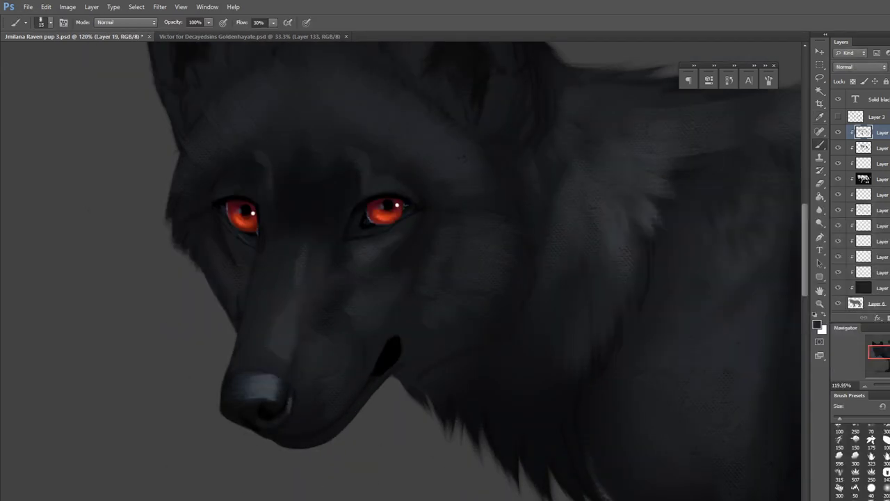
{"action": "left_click", "coordinate": [818, 324]}
{"action": "left_click", "coordinate": [624, 235]}
{"action": "key", "text": "Return"}
{"action": "key", "text": "bracketright"}
{"action": "left_click_drag", "start_coordinate": [261, 380], "coordinate": [263, 391]}
Sample a dark tone beside the nose and paint the whisker creases on the side of the muzzle.
{"action": "left_click", "coordinate": [818, 324]}
{"action": "key", "text": "Return"}
{"action": "left_click", "coordinate": [246, 388], "text": "alt"}
{"action": "left_click_drag", "start_coordinate": [345, 370], "coordinate": [336, 382]}
Sample dark tones from the face and paint shading on both brows and the forehead between the eyes.
{"action": "key", "text": "bracketright"}
{"action": "key", "text": "bracketright"}
{"action": "key", "text": "bracketright"}
{"action": "key", "text": "bracketright"}
{"action": "key", "text": "bracketright"}
{"action": "left_click", "coordinate": [272, 412], "text": "alt"}
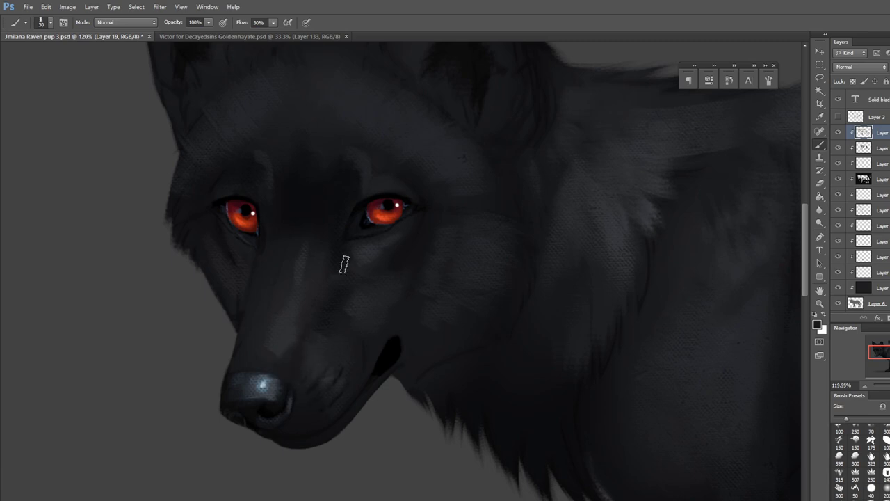
{"action": "key", "text": "bracketleft"}
{"action": "key", "text": "bracketleft"}
{"action": "key", "text": "bracketleft"}
{"action": "mouse_move", "coordinate": [407, 186]}
{"action": "left_mouse_down"}
{"action": "mouse_move", "coordinate": [388, 183]}
{"action": "mouse_move", "coordinate": [362, 156]}
{"action": "left_mouse_up"}
{"action": "left_click_drag", "start_coordinate": [224, 187], "coordinate": [233, 178]}
{"action": "left_click", "coordinate": [240, 169], "text": "alt"}
{"action": "left_click", "coordinate": [356, 213], "text": "alt"}
{"action": "left_click_drag", "start_coordinate": [336, 207], "coordinate": [336, 174]}
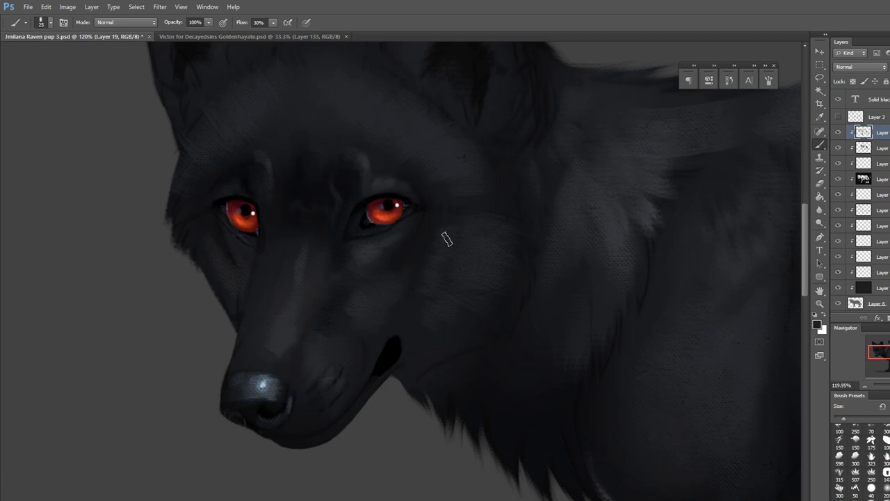
Sample a dark fur tone and paint shading inside both of the wolf's ears with a larger brush.
{"action": "key", "text": "bracketright"}
{"action": "scroll", "coordinate": [451, 308], "scroll_direction": "down", "scroll_amount": 4}
{"action": "key", "text": "bracketright"}
{"action": "key", "text": "bracketright"}
{"action": "left_click", "coordinate": [423, 134], "text": "alt"}
{"action": "mouse_move", "coordinate": [476, 155]}
{"action": "left_mouse_down"}
{"action": "mouse_move", "coordinate": [473, 123]}
{"action": "mouse_move", "coordinate": [473, 151]}
{"action": "left_mouse_up"}
{"action": "left_click", "coordinate": [428, 134], "text": "alt"}
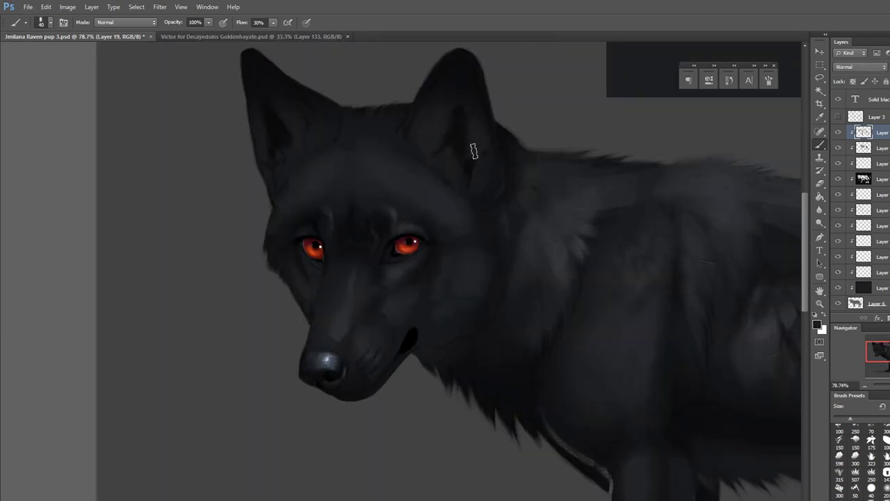
{"action": "mouse_move", "coordinate": [285, 152]}
{"action": "left_mouse_down"}
{"action": "mouse_move", "coordinate": [286, 137]}
{"action": "mouse_move", "coordinate": [292, 148]}
{"action": "left_mouse_up"}
Blend broad dark shading over the wolf's cheek and body with a brush enlarged to 125 px.
{"action": "key", "text": "bracketright"}
{"action": "key", "text": "bracketright"}
{"action": "key", "text": "bracketright"}
{"action": "key", "text": "bracketright"}
{"action": "key", "text": "bracketright"}
{"action": "key", "text": "bracketright"}
{"action": "key", "text": "bracketright"}
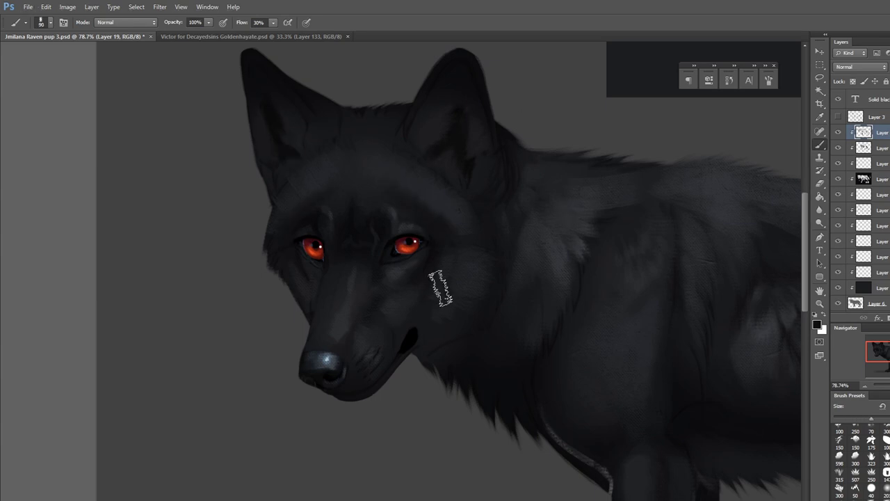
{"action": "scroll", "coordinate": [430, 292], "scroll_direction": "down", "scroll_amount": 2}
{"action": "left_click", "coordinate": [321, 382], "text": "alt"}
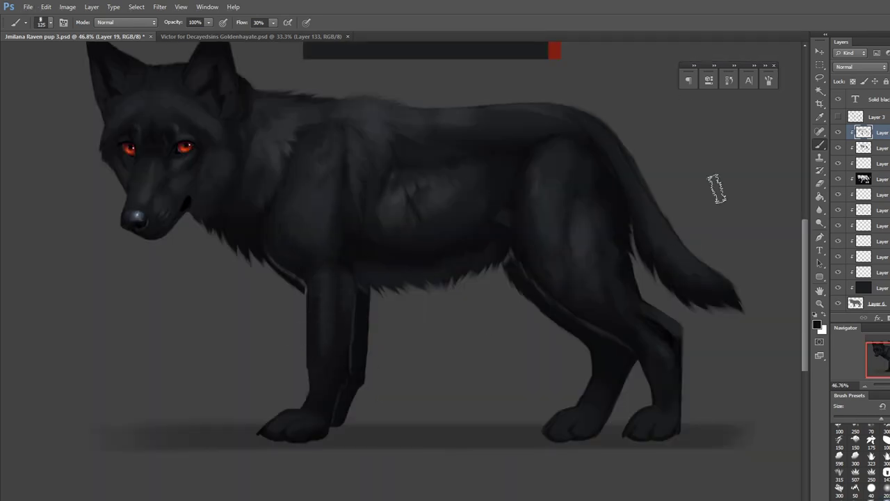
Sample a dark tone and refine the corner of the wolf's mouth with a much smaller brush.
{"action": "key", "text": "bracketleft"}
{"action": "key", "text": "bracketleft"}
{"action": "key", "text": "bracketleft"}
{"action": "key", "text": "bracketleft"}
{"action": "key", "text": "bracketleft"}
{"action": "key", "text": "bracketleft"}
{"action": "key", "text": "bracketleft"}
{"action": "key", "text": "bracketleft"}
{"action": "left_click", "coordinate": [280, 300], "text": "alt"}
{"action": "mouse_move", "coordinate": [269, 190]}
{"action": "left_mouse_down"}
{"action": "mouse_move", "coordinate": [251, 208]}
{"action": "mouse_move", "coordinate": [288, 203]}
{"action": "left_mouse_up"}
Paint fine shading around the inner corner of the wolf's eye with a smaller brush.
{"action": "scroll", "coordinate": [186, 191], "scroll_direction": "up", "scroll_amount": 4}
{"action": "key", "text": "bracketleft"}
{"action": "key", "text": "bracketleft"}
{"action": "key", "text": "bracketleft"}
{"action": "key", "text": "bracketleft"}
{"action": "key", "text": "bracketleft"}
{"action": "key", "text": "bracketleft"}
{"action": "left_click_drag", "start_coordinate": [391, 111], "coordinate": [379, 137]}
Sample a pale blue and paint a thin highlight along the lower rim of the eye.
{"action": "scroll", "coordinate": [369, 281], "scroll_direction": "down", "scroll_amount": 2}
{"action": "scroll", "coordinate": [320, 115], "scroll_direction": "up", "scroll_amount": 3}
{"action": "left_click", "coordinate": [410, 128], "text": "alt"}
{"action": "key", "text": "bracketleft"}
{"action": "key", "text": "bracketleft"}
{"action": "left_click_drag", "start_coordinate": [447, 106], "coordinate": [425, 120]}
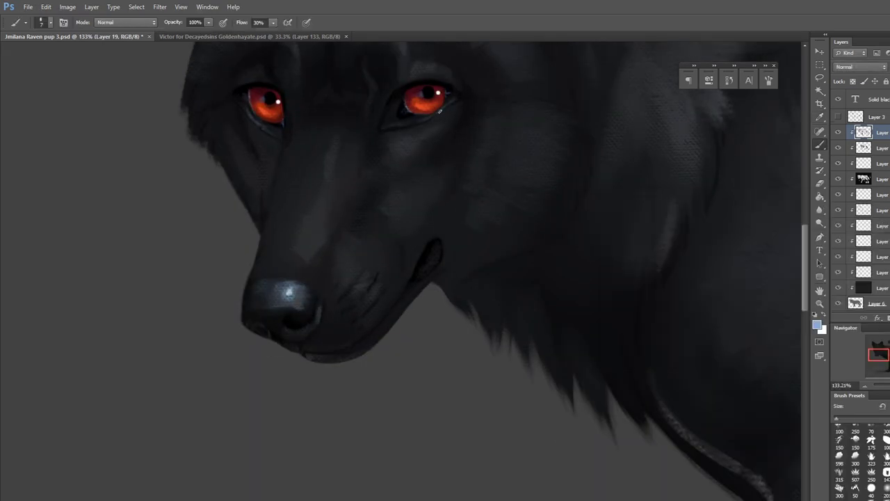
{"action": "left_click", "coordinate": [421, 113], "text": "alt"}
{"action": "key", "text": "bracketleft"}
{"action": "scroll", "coordinate": [458, 246], "scroll_direction": "down", "scroll_amount": 2}
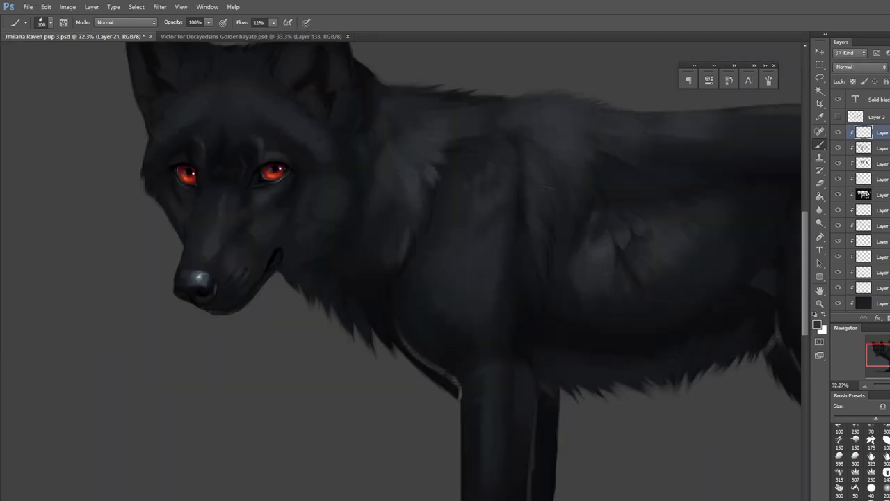
Reduce the brush's texture scale and paint the first fur strokes on the upper side and shoulder.
{"action": "left_click", "coordinate": [769, 80]}
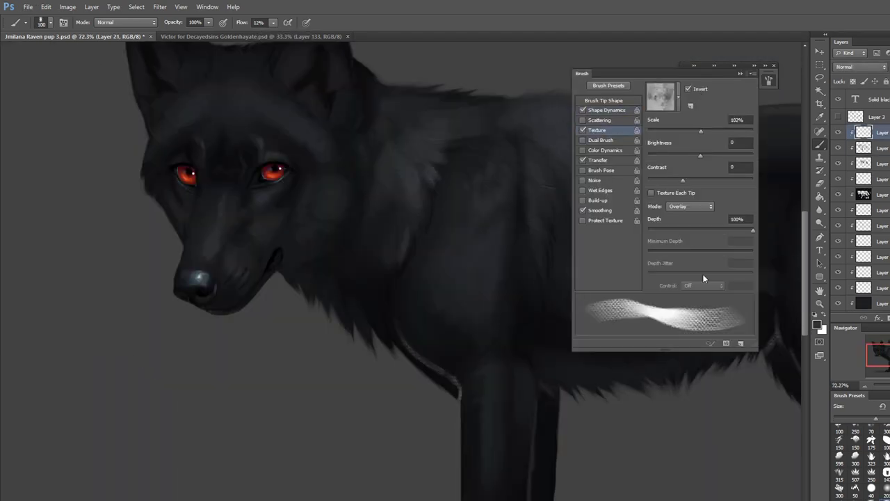
{"action": "left_click_drag", "start_coordinate": [702, 130], "coordinate": [681, 130]}
{"action": "left_click", "coordinate": [768, 80]}
{"action": "left_click_drag", "start_coordinate": [605, 146], "coordinate": [633, 165]}
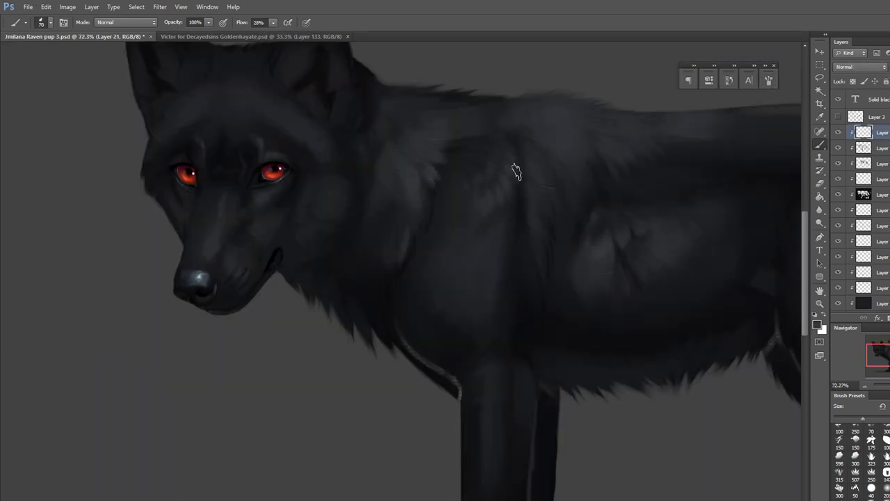
{"action": "left_click_drag", "start_coordinate": [516, 188], "coordinate": [509, 236]}
Sample darker tones and paint fur strokes behind the shoulder and on the side of the neck.
{"action": "left_click", "coordinate": [539, 317], "text": "alt"}
{"action": "key", "text": "bracketleft"}
{"action": "key", "text": "bracketleft"}
{"action": "key", "text": "bracketleft"}
{"action": "key", "text": "bracketleft"}
{"action": "key", "text": "bracketleft"}
{"action": "left_click_drag", "start_coordinate": [553, 185], "coordinate": [548, 200]}
{"action": "left_click", "coordinate": [480, 131], "text": "alt"}
{"action": "left_click_drag", "start_coordinate": [395, 159], "coordinate": [391, 199]}
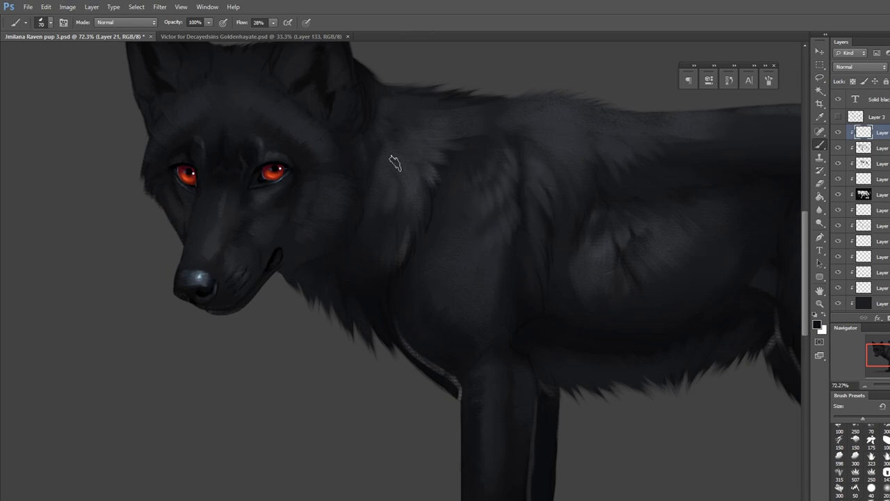
Sample a grey tone from the back and build up layered fur tufts on the neck ruff.
{"action": "left_click", "coordinate": [585, 132], "text": "alt"}
{"action": "scroll", "coordinate": [501, 239], "scroll_direction": "down", "scroll_amount": 3}
{"action": "mouse_move", "coordinate": [391, 137]}
{"action": "left_mouse_down"}
{"action": "mouse_move", "coordinate": [387, 166]}
{"action": "mouse_move", "coordinate": [414, 162]}
{"action": "left_mouse_up"}
{"action": "key", "text": "bracketright"}
Paint small fur strokes on the wolf's forehead, cheek and neck, varying the brush size.
{"action": "key", "text": "bracketleft"}
{"action": "key", "text": "bracketleft"}
{"action": "key", "text": "bracketleft"}
{"action": "key", "text": "bracketleft"}
{"action": "key", "text": "bracketleft"}
{"action": "key", "text": "bracketleft"}
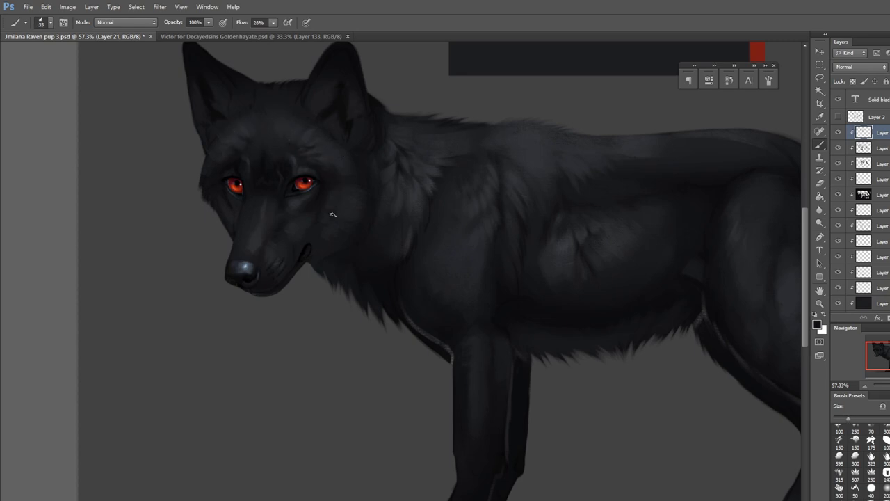
{"action": "key", "text": "bracketright"}
{"action": "key", "text": "bracketright"}
{"action": "key", "text": "bracketright"}
{"action": "key", "text": "bracketleft"}
{"action": "key", "text": "bracketleft"}
{"action": "key", "text": "bracketleft"}
Pick a darker foreground colour, lower the brush flow to 9% and shade the fur over the upper back.
{"action": "left_click", "coordinate": [818, 325]}
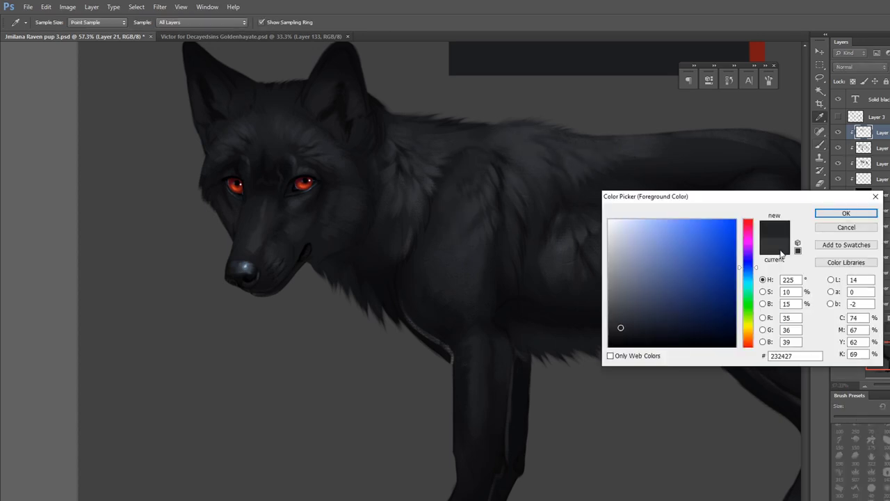
{"action": "left_click", "coordinate": [616, 341]}
{"action": "left_click", "coordinate": [845, 212]}
{"action": "left_click", "coordinate": [274, 23]}
{"action": "left_click_drag", "start_coordinate": [270, 39], "coordinate": [263, 39]}
{"action": "key", "text": "bracketright"}
{"action": "key", "text": "bracketright"}
{"action": "key", "text": "bracketright"}
{"action": "key", "text": "bracketright"}
{"action": "key", "text": "bracketright"}
{"action": "left_click_drag", "start_coordinate": [492, 130], "coordinate": [513, 153]}
Reduce the brush size and set the brush's texture mode to Overlay.
{"action": "key", "text": "bracketleft"}
{"action": "key", "text": "bracketleft"}
{"action": "key", "text": "bracketleft"}
{"action": "key", "text": "bracketleft"}
{"action": "left_click", "coordinate": [769, 80]}
{"action": "left_click", "coordinate": [690, 206]}
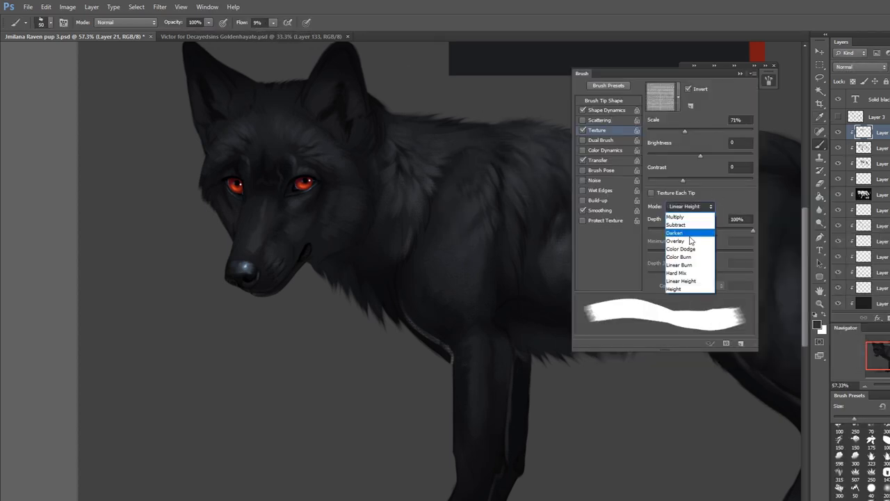
{"action": "left_click", "coordinate": [690, 240]}
{"action": "left_click", "coordinate": [768, 80]}
Raise the brush flow to 28%, paint fur along the back and side, and compare with the layer hidden.
{"action": "left_click", "coordinate": [274, 23]}
{"action": "left_click_drag", "start_coordinate": [271, 35], "coordinate": [283, 34]}
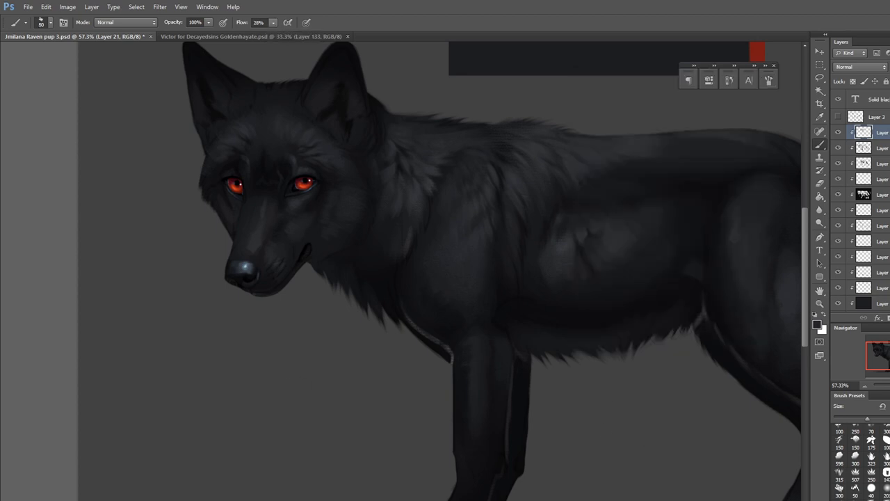
{"action": "left_click_drag", "start_coordinate": [669, 179], "coordinate": [412, 173]}
{"action": "scroll", "coordinate": [412, 174], "scroll_direction": "down", "scroll_amount": 3}
{"action": "left_click", "coordinate": [412, 174], "text": "alt"}
{"action": "key", "text": "bracketleft"}
{"action": "key", "text": "bracketleft"}
{"action": "key", "text": "bracketleft"}
{"action": "left_click", "coordinate": [355, 180], "text": "alt"}
{"action": "left_click", "coordinate": [838, 132]}
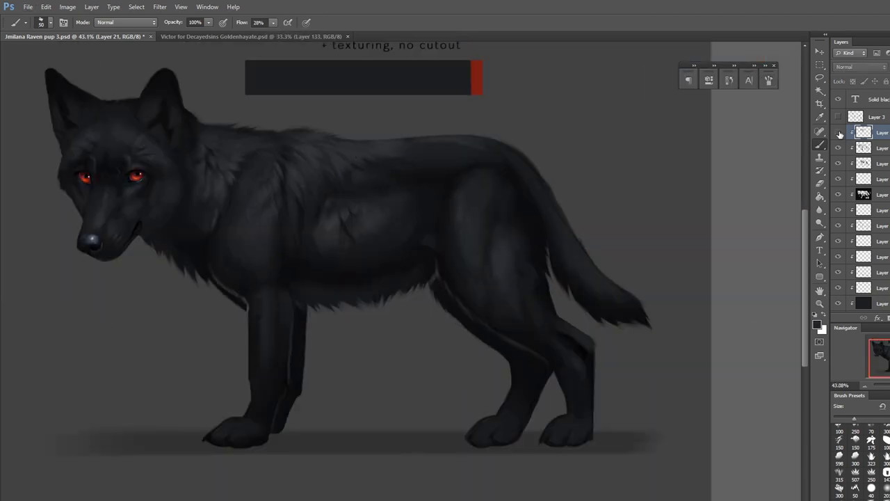
{"action": "left_click", "coordinate": [839, 132]}
Rotate the brush tip to 140° and paint fur strokes on the hind thigh with sampled tones.
{"action": "left_click", "coordinate": [359, 229], "text": "alt"}
{"action": "left_click", "coordinate": [768, 80]}
{"action": "left_click", "coordinate": [732, 205]}
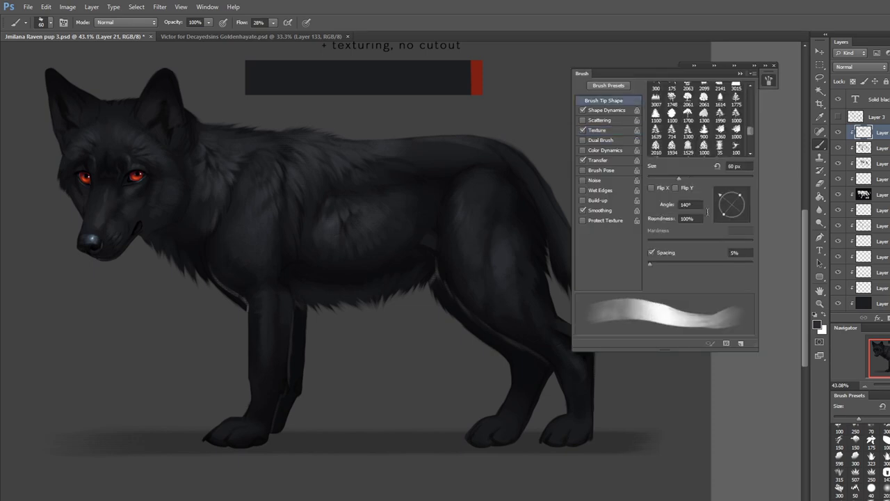
{"action": "left_click", "coordinate": [515, 261]}
{"action": "left_click", "coordinate": [769, 80]}
{"action": "left_click", "coordinate": [509, 258]}
{"action": "left_click", "coordinate": [563, 259], "text": "alt"}
{"action": "key", "text": "bracketleft"}
{"action": "key", "text": "bracketleft"}
{"action": "key", "text": "bracketleft"}
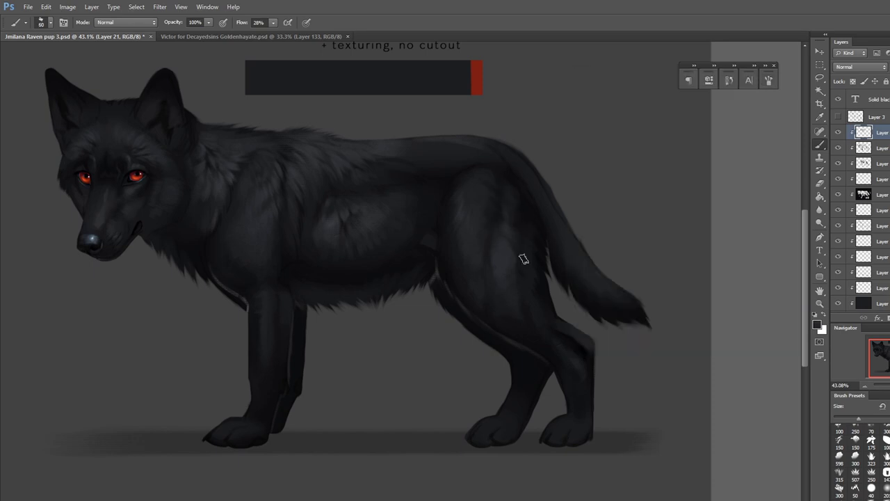
{"action": "key", "text": "bracketright"}
{"action": "key", "text": "bracketright"}
Sample a dark tone from the front of the hind thigh and darken its shading with a 100 px brush.
{"action": "left_click", "coordinate": [820, 182]}
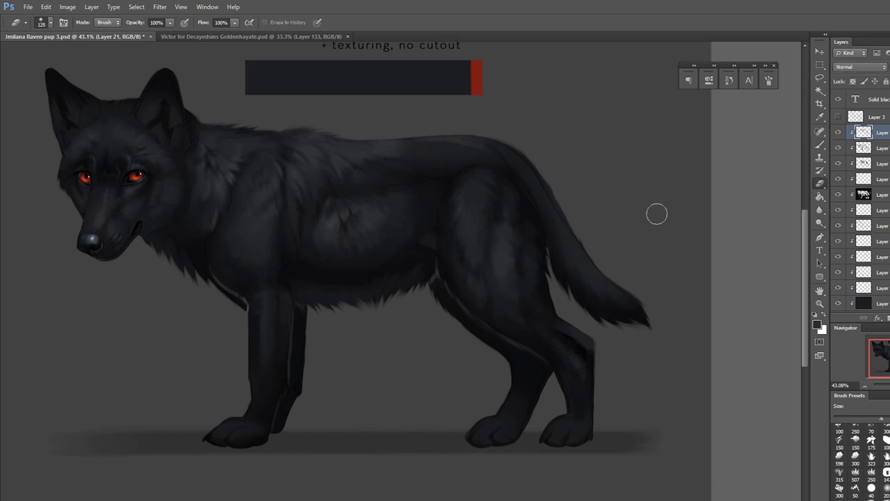
{"action": "left_click", "coordinate": [820, 145]}
{"action": "key", "text": "bracketleft"}
{"action": "left_click", "coordinate": [460, 212], "text": "alt"}
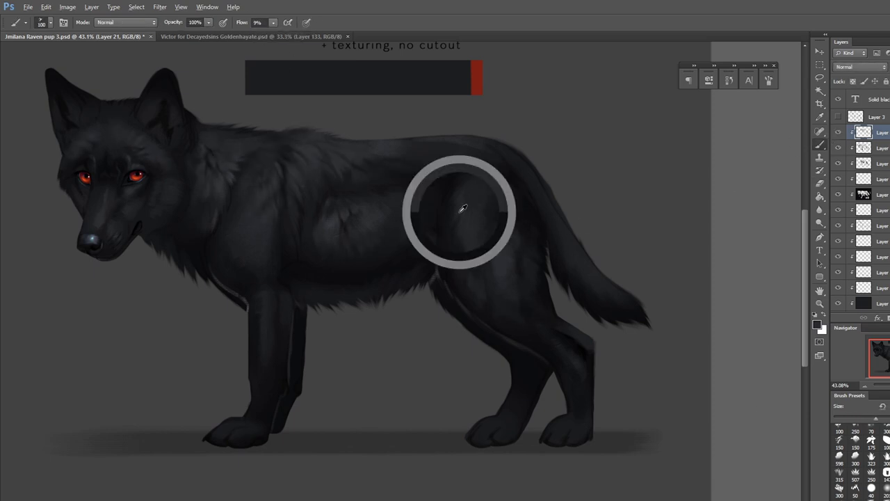
{"action": "key", "text": "bracketright"}
{"action": "key", "text": "bracketright"}
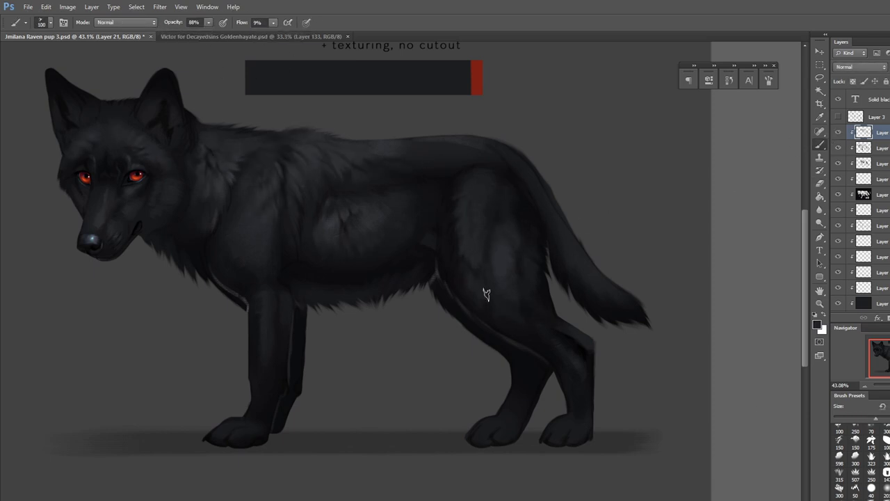
Paint layered fur tufts over the hind thigh, varying the brush size.
{"action": "key", "text": "bracketleft"}
{"action": "key", "text": "bracketleft"}
{"action": "key", "text": "bracketleft"}
{"action": "key", "text": "bracketleft"}
{"action": "key", "text": "bracketright"}
{"action": "key", "text": "bracketright"}
{"action": "key", "text": "bracketright"}
{"action": "key", "text": "bracketright"}
{"action": "key", "text": "bracketleft"}
{"action": "key", "text": "bracketleft"}
{"action": "scroll", "coordinate": [763, 208], "scroll_direction": "down", "scroll_amount": 2}
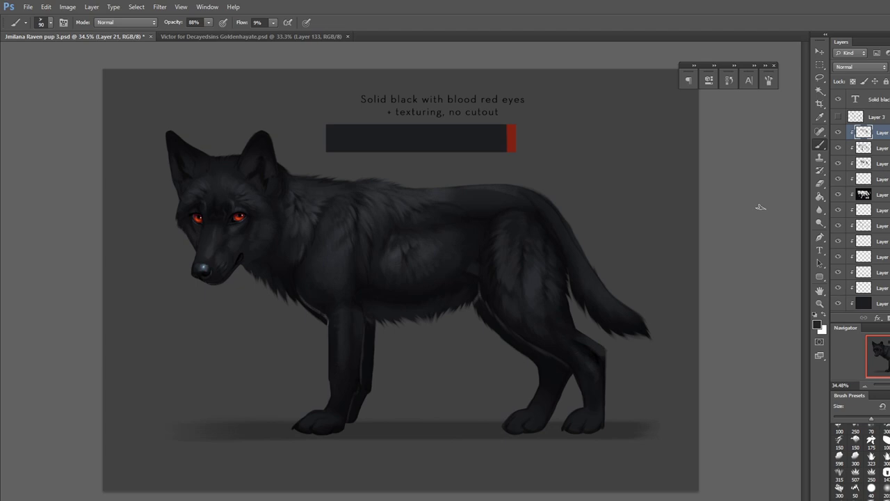
Paint fur tufts along the tail's edge and tip, reducing the brush from 125 px to 60 px.
{"action": "key", "text": "bracketright"}
{"action": "scroll", "coordinate": [631, 308], "scroll_direction": "up", "scroll_amount": 2}
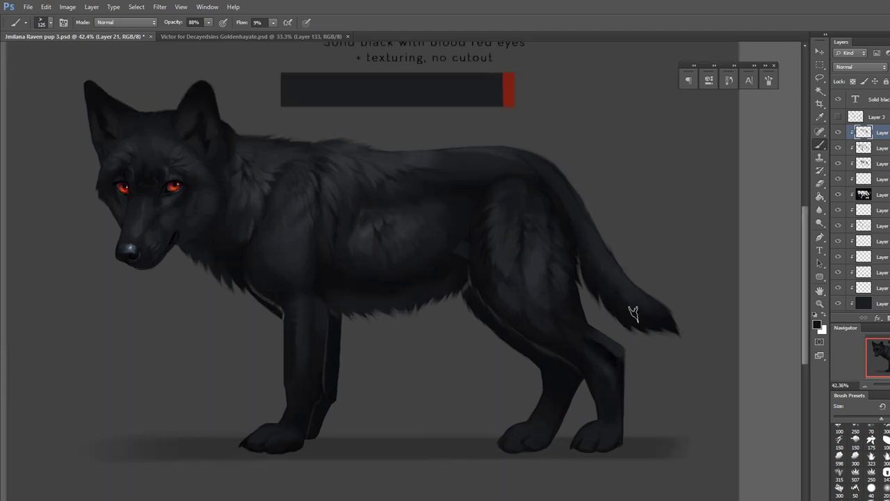
{"action": "key", "text": "bracketleft"}
{"action": "key", "text": "bracketleft"}
{"action": "key", "text": "bracketleft"}
{"action": "key", "text": "bracketleft"}
{"action": "key", "text": "bracketleft"}
{"action": "key", "text": "bracketleft"}
{"action": "key", "text": "bracketleft"}
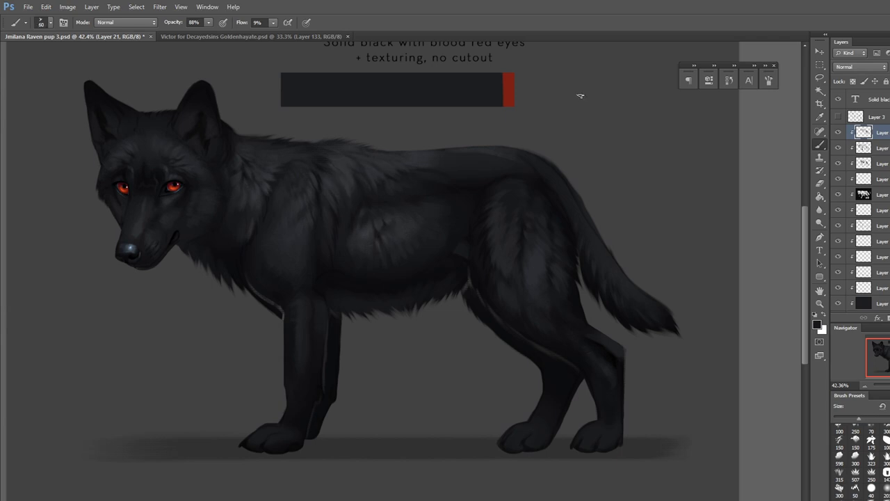
Add a new clipped layer above the fur layers and prepare a textured brush at 100 px.
{"action": "key", "text": "F5"}
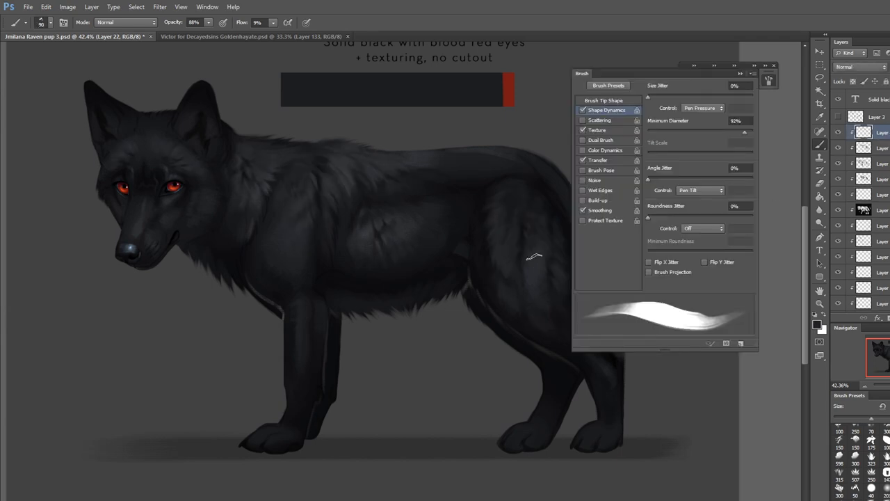
{"action": "key", "text": "F5"}
{"action": "key", "text": "ctrl+alt+shift+n"}
{"action": "key", "text": "bracketleft"}
{"action": "key", "text": "bracketright"}
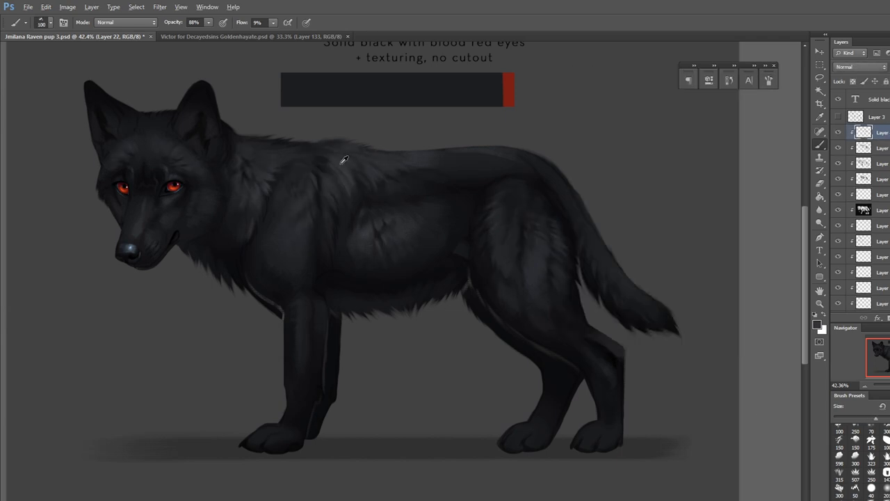
Paint lighter fur texture on the hind thigh and side, varying the brush size and sampling a tone from the back.
{"action": "key", "text": "bracketright"}
{"action": "key", "text": "bracketright"}
{"action": "key", "text": "bracketleft"}
{"action": "key", "text": "bracketleft"}
{"action": "key", "text": "bracketleft"}
{"action": "key", "text": "bracketright"}
{"action": "left_click_drag", "start_coordinate": [538, 261], "coordinate": [536, 284]}
{"action": "left_click", "coordinate": [768, 80]}
{"action": "left_click", "coordinate": [768, 80]}
{"action": "left_click", "coordinate": [449, 166], "text": "alt"}
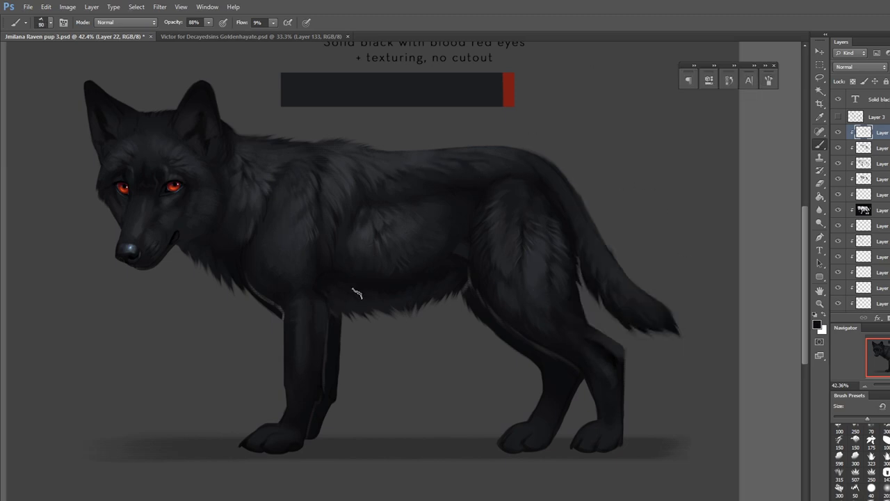
Paint fur strokes on the shoulder with a 60 px brush, using a tone sampled from the back.
{"action": "scroll", "coordinate": [357, 292], "scroll_direction": "up", "scroll_amount": 5}
{"action": "key", "text": "bracketleft"}
{"action": "key", "text": "bracketleft"}
{"action": "key", "text": "bracketleft"}
{"action": "left_click", "coordinate": [423, 166], "text": "alt"}
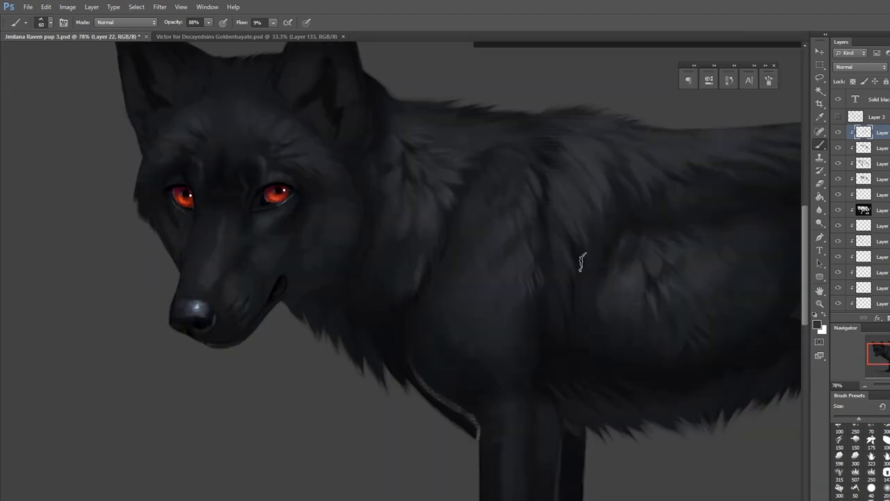
Rotate the brush tip to -137° and paint soft fur on the neck at about 70 px.
{"action": "scroll", "coordinate": [711, 259], "scroll_direction": "down", "scroll_amount": 3, "text": "alt"}
{"action": "key", "text": "bracketright"}
{"action": "key", "text": "F5"}
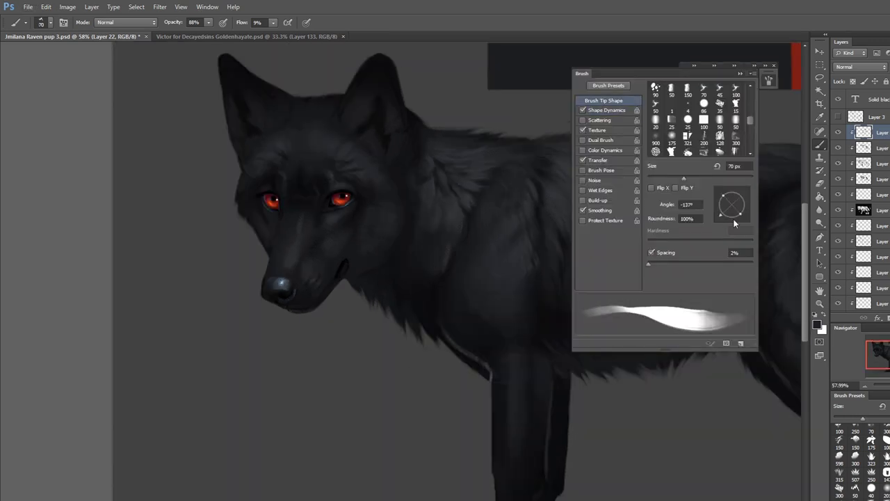
{"action": "key", "text": "F5"}
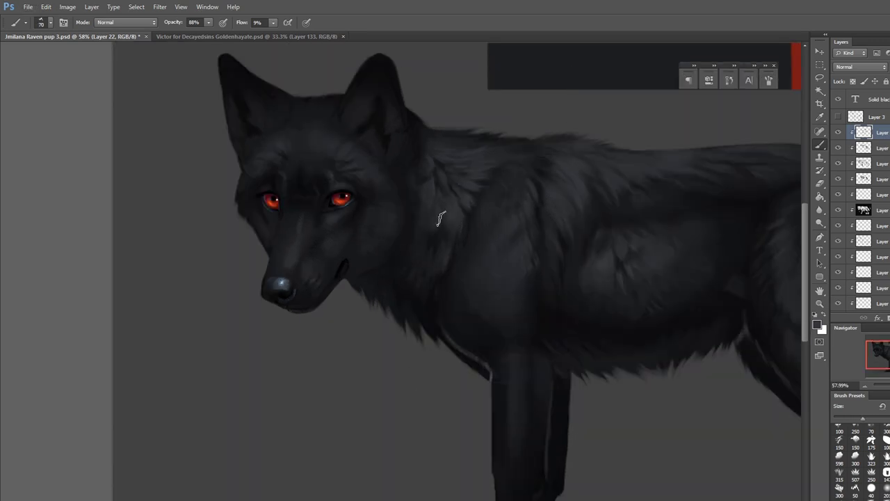
{"action": "scroll", "coordinate": [460, 209], "scroll_direction": "down", "scroll_amount": 2, "text": "alt"}
{"action": "scroll", "coordinate": [448, 269], "scroll_direction": "up", "scroll_amount": 2, "text": "alt"}
{"action": "key", "text": "bracketleft"}
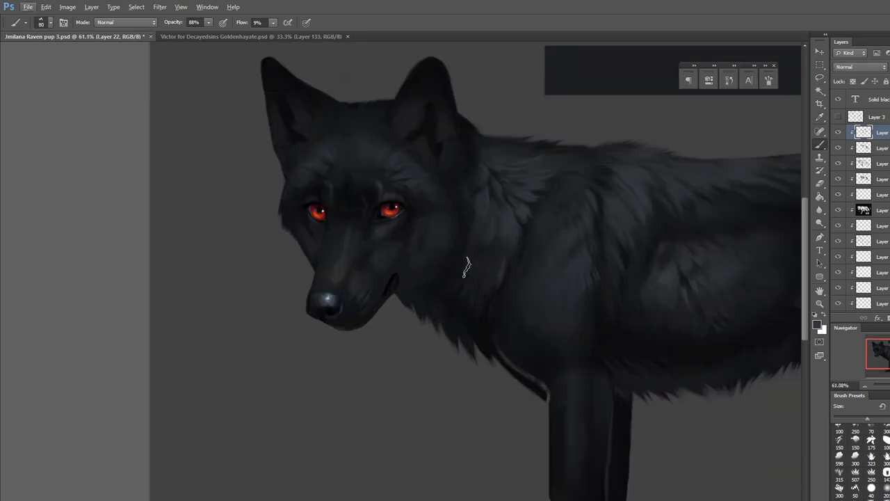
{"action": "key", "text": "bracketright"}
{"action": "key", "text": "bracketright"}
{"action": "left_click_drag", "start_coordinate": [490, 265], "coordinate": [501, 253]}
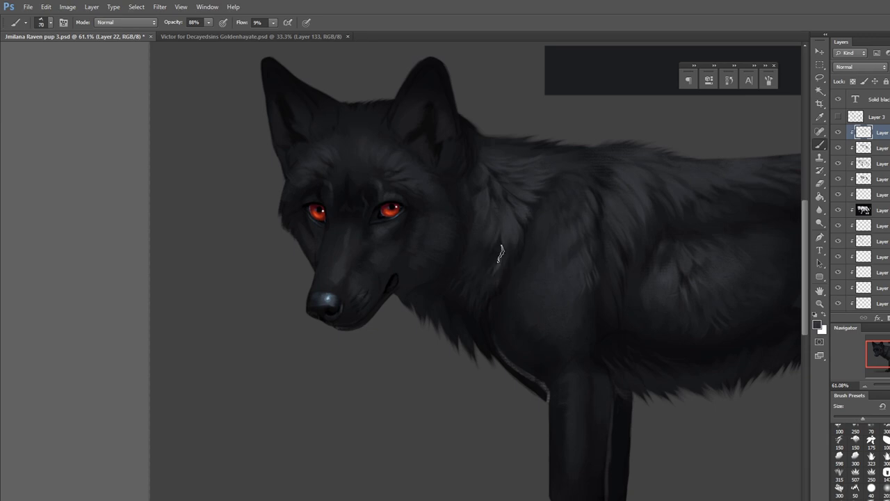
Sample dark tones from the lower chest and shoulder and paint fur strands there with a 45 px brush.
{"action": "left_click", "coordinate": [536, 346], "text": "alt"}
{"action": "left_click", "coordinate": [542, 313], "text": "alt"}
{"action": "key", "text": "bracketleft"}
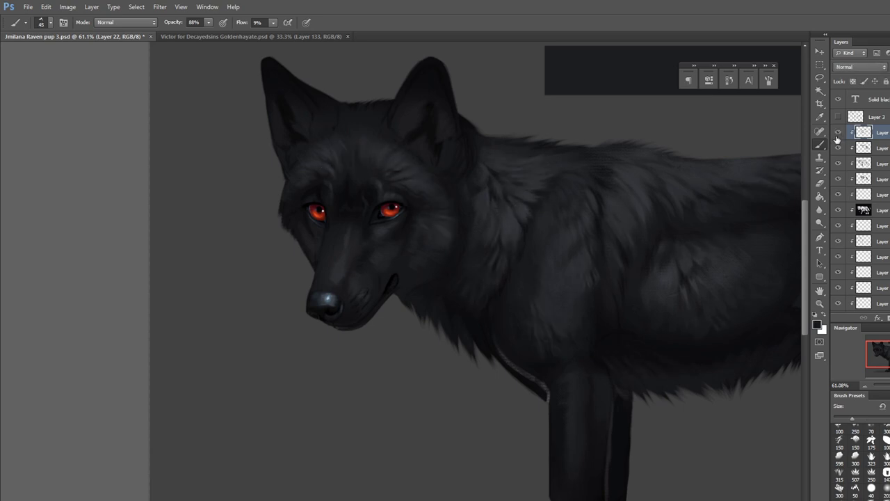
Texture the forehead and cheek fur with the brush at 28% flow and an Overlay texture at 100% depth.
{"action": "left_click", "coordinate": [274, 23]}
{"action": "left_click", "coordinate": [769, 80]}
{"action": "left_click", "coordinate": [689, 206]}
{"action": "left_click_drag", "start_coordinate": [672, 231], "coordinate": [753, 231]}
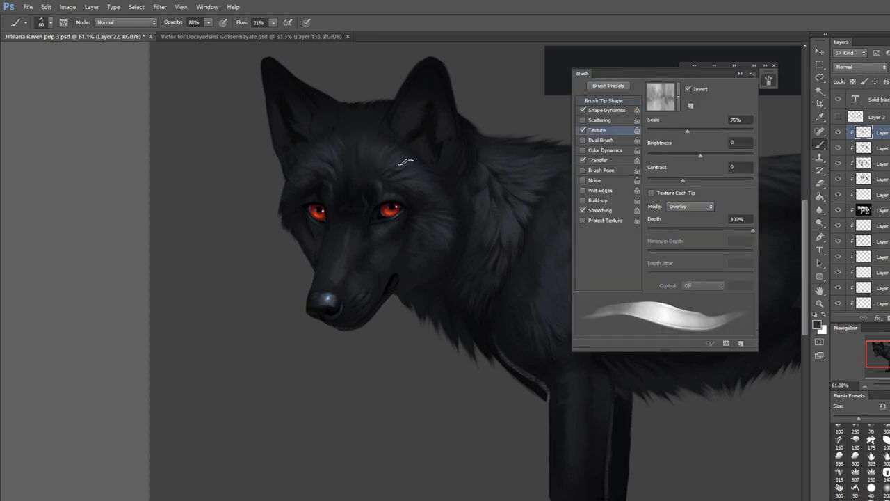
{"action": "left_click", "coordinate": [405, 163]}
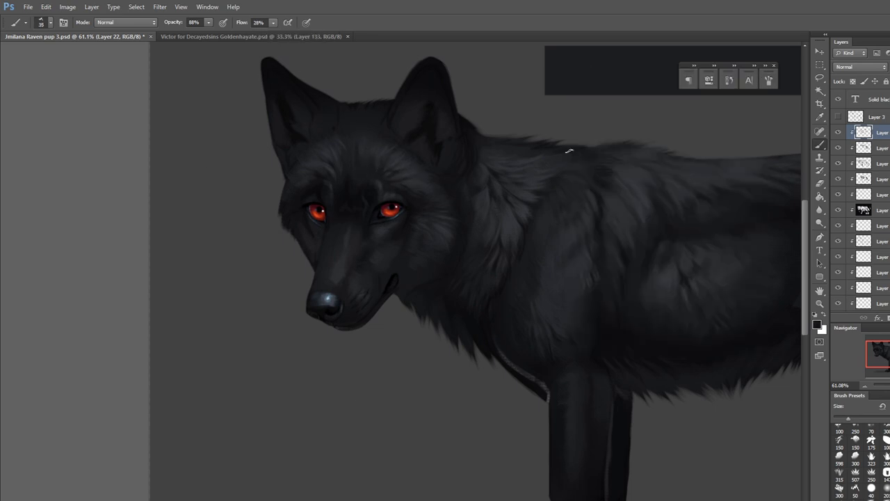
{"action": "left_click_drag", "start_coordinate": [644, 250], "coordinate": [398, 145]}
Sample a shoulder tone and paint fur over the haunch and tail base, enlarging the brush to 125 px.
{"action": "left_click", "coordinate": [562, 187], "text": "alt"}
{"action": "scroll", "coordinate": [537, 219], "scroll_direction": "down", "scroll_amount": 2}
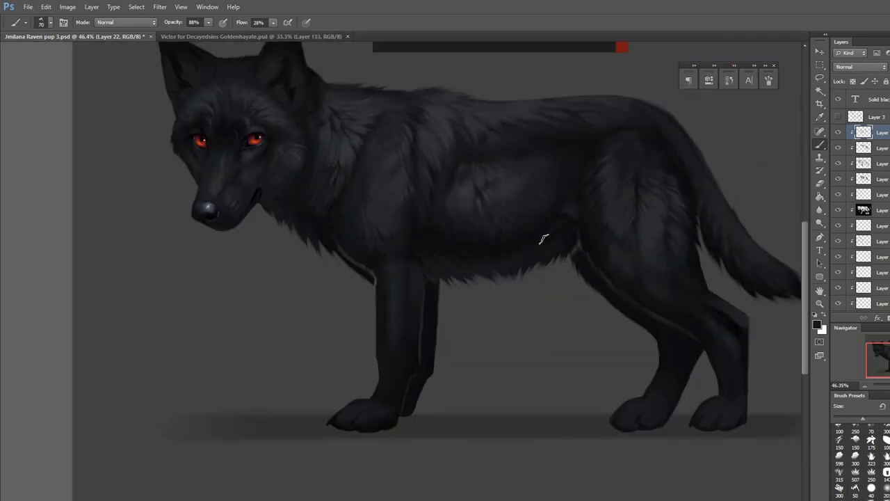
{"action": "left_click_drag", "start_coordinate": [721, 242], "coordinate": [647, 252]}
{"action": "key", "text": "]"}
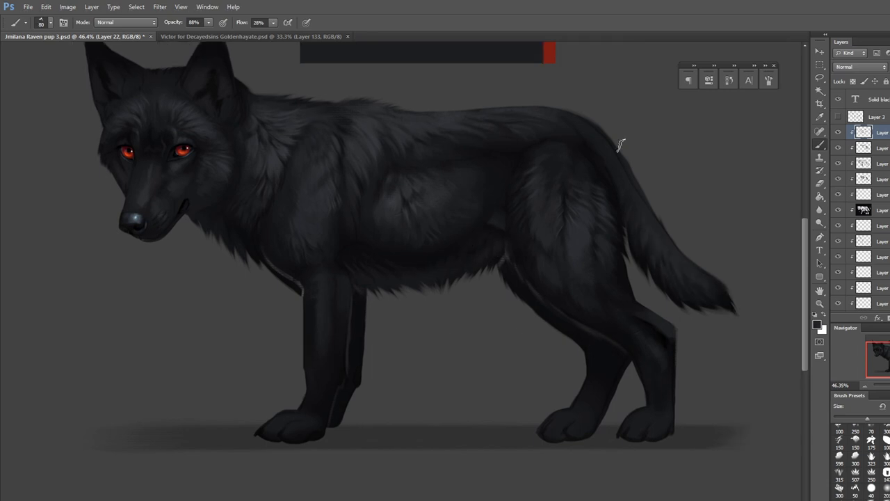
{"action": "key", "text": "bracketright"}
{"action": "key", "text": "bracketright"}
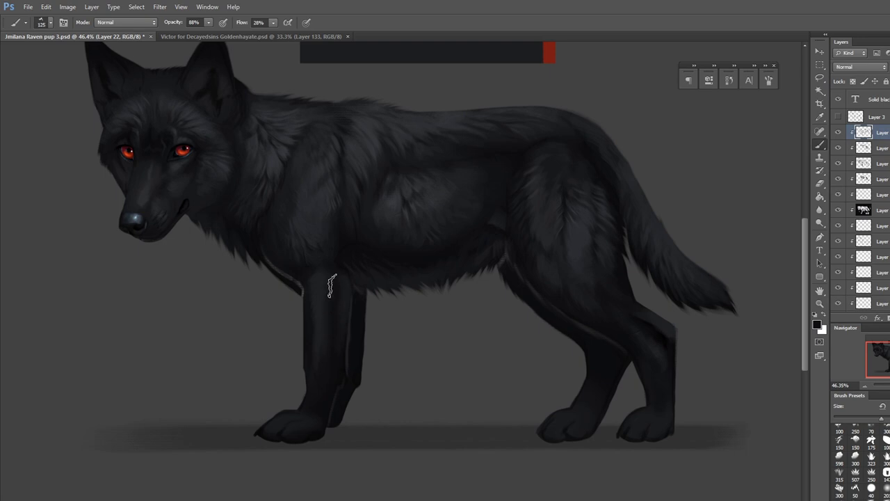
Shade the near and far forelegs with sampled tones, varying the brush size up to 100 px.
{"action": "key", "text": "bracketleft"}
{"action": "key", "text": "bracketleft"}
{"action": "key", "text": "bracketleft"}
{"action": "key", "text": "bracketleft"}
{"action": "key", "text": "bracketleft"}
{"action": "key", "text": "bracketleft"}
{"action": "key", "text": "bracketleft"}
{"action": "key", "text": "bracketright"}
{"action": "key", "text": "bracketright"}
{"action": "key", "text": "bracketright"}
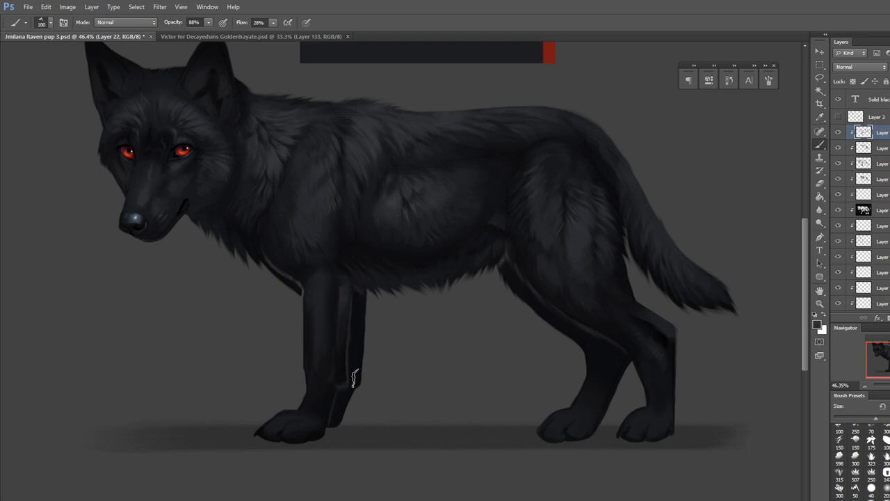
Paint soft dark shading inside both ears with a 45 px brush.
{"action": "left_click", "coordinate": [883, 385]}
{"action": "left_click_drag", "start_coordinate": [878, 349], "coordinate": [863, 346]}
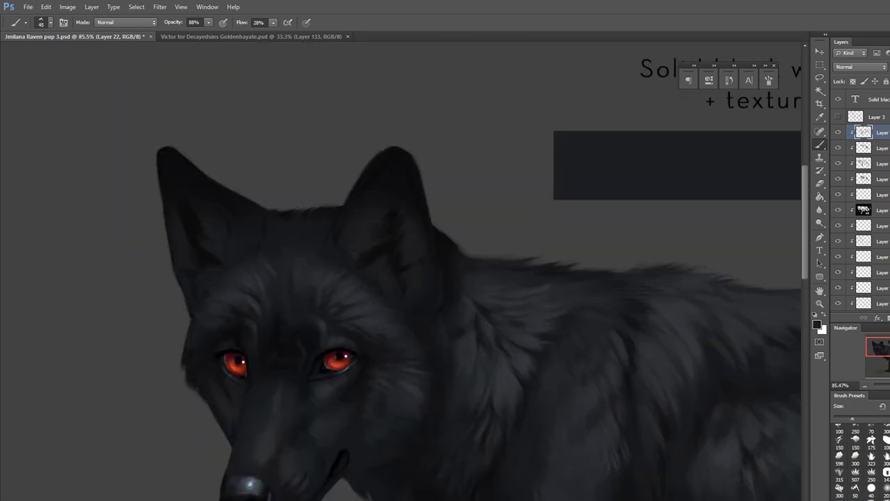
{"action": "key", "text": "bracketleft"}
{"action": "key", "text": "bracketleft"}
{"action": "key", "text": "bracketleft"}
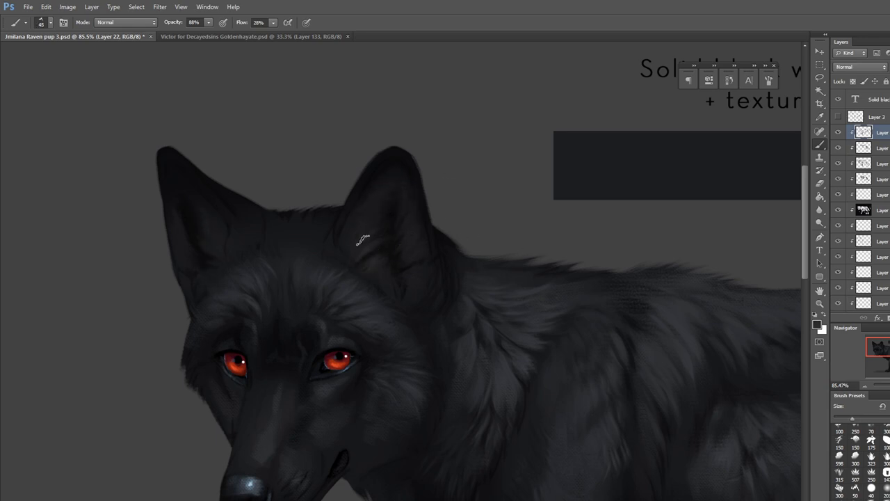
Detail the fur inside the ears and on the crown of the head, sampling a tone beside the ear.
{"action": "key", "text": "bracketleft"}
{"action": "key", "text": "bracketleft"}
{"action": "key", "text": "bracketleft"}
{"action": "key", "text": "bracketleft"}
{"action": "mouse_move", "coordinate": [436, 247]}
{"action": "left_mouse_down"}
{"action": "mouse_move", "coordinate": [427, 193]}
{"action": "mouse_move", "coordinate": [407, 153]}
{"action": "left_mouse_up"}
{"action": "left_click", "coordinate": [437, 270], "text": "alt"}
{"action": "key", "text": "bracketright"}
{"action": "key", "text": "bracketright"}
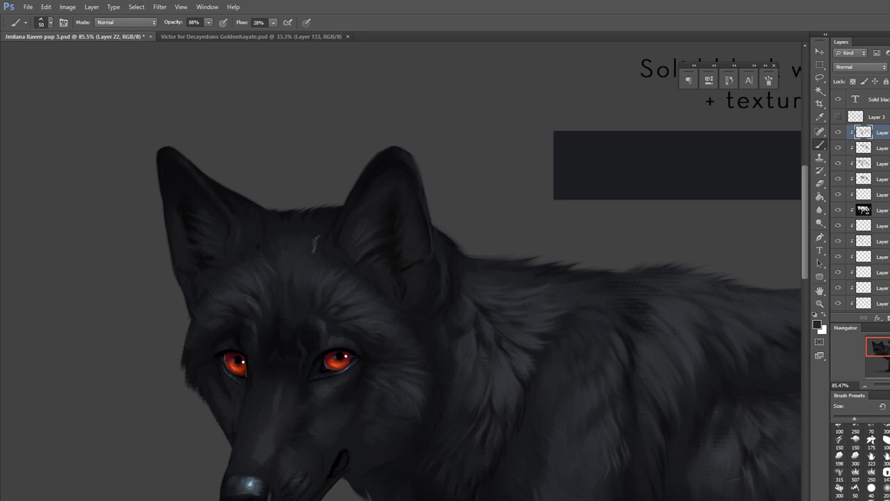
Refine the shading between the eyes and down the muzzle, sampling a tone from the cheek.
{"action": "scroll", "coordinate": [516, 277], "scroll_direction": "down", "scroll_amount": 6}
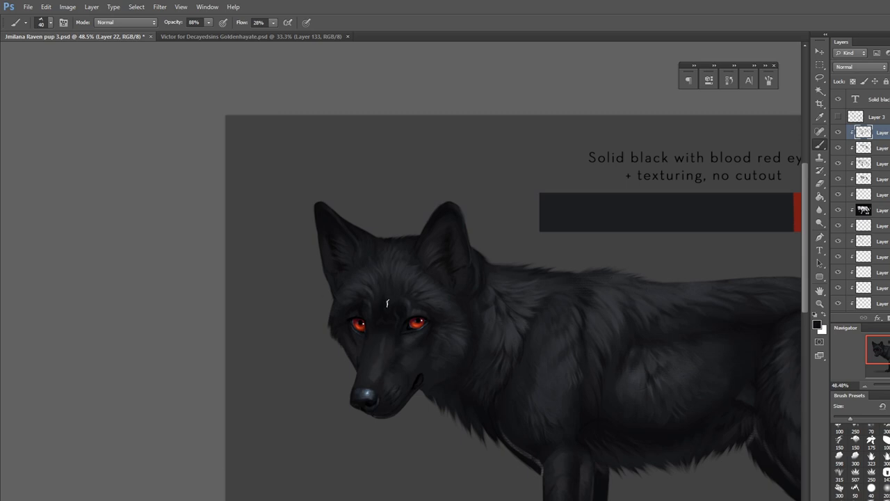
{"action": "scroll", "coordinate": [388, 303], "scroll_direction": "up", "scroll_amount": 5}
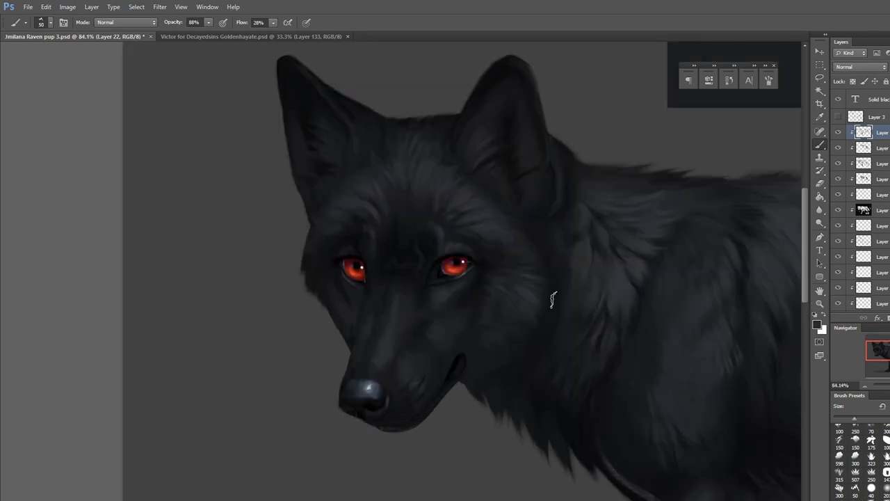
{"action": "left_click_drag", "start_coordinate": [418, 280], "coordinate": [416, 297]}
{"action": "left_click", "coordinate": [472, 307], "text": "alt"}
{"action": "key", "text": "["}
Choose a new dark foreground color and shade the front paw's toes with a small brush, sampling the paw's tones.
{"action": "scroll", "coordinate": [431, 236], "scroll_direction": "right", "scroll_amount": 3}
{"action": "scroll", "coordinate": [380, 266], "scroll_direction": "down", "scroll_amount": 3}
{"action": "left_click_drag", "start_coordinate": [380, 267], "coordinate": [233, 93]}
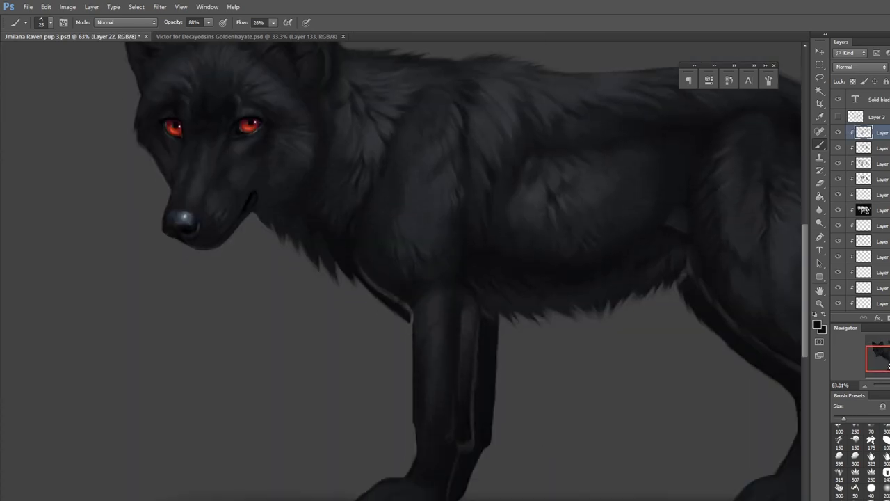
{"action": "scroll", "coordinate": [417, 389], "scroll_direction": "up", "scroll_amount": 5}
{"action": "left_click", "coordinate": [817, 325]}
{"action": "left_click", "coordinate": [618, 322]}
{"action": "key", "text": "Return"}
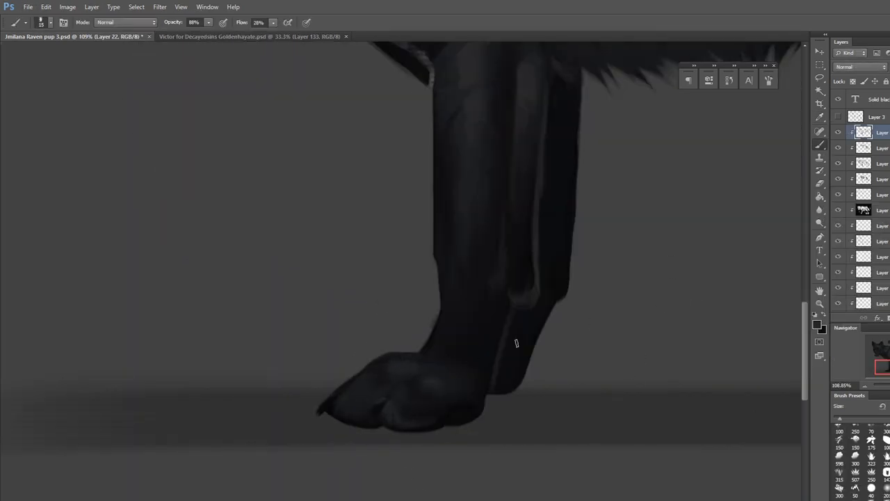
{"action": "left_click", "coordinate": [430, 381], "text": "alt"}
{"action": "left_click", "coordinate": [390, 408], "text": "alt"}
{"action": "left_click_drag", "start_coordinate": [466, 411], "coordinate": [451, 423]}
Enlarge the brush and paint the edge of the far foreleg around the ankle.
{"action": "key", "text": "bracketright"}
{"action": "key", "text": "bracketright"}
{"action": "key", "text": "bracketright"}
{"action": "left_click_drag", "start_coordinate": [550, 268], "coordinate": [562, 293]}
{"action": "left_click_drag", "start_coordinate": [529, 334], "coordinate": [526, 348]}
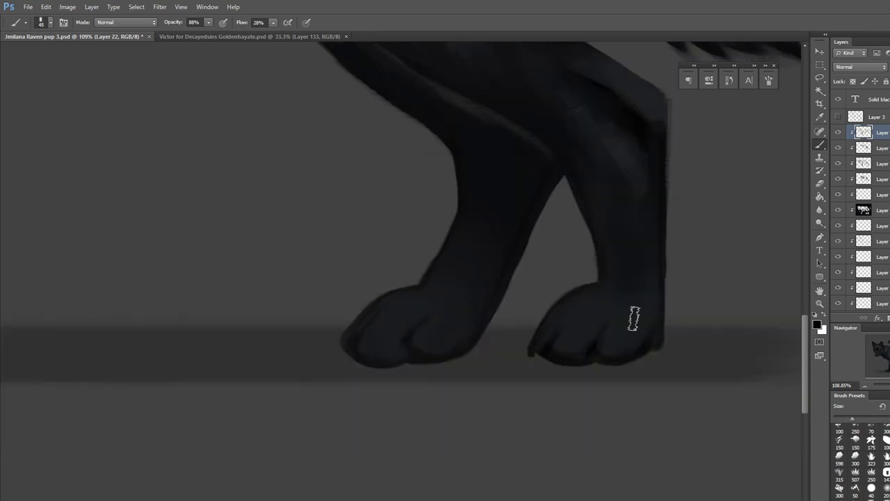
Paint toe highlights and shading on both hind paws with a 35 to 50 px brush.
{"action": "mouse_move", "coordinate": [390, 299]}
{"action": "left_mouse_down"}
{"action": "mouse_move", "coordinate": [449, 317]}
{"action": "mouse_move", "coordinate": [422, 312]}
{"action": "left_mouse_up"}
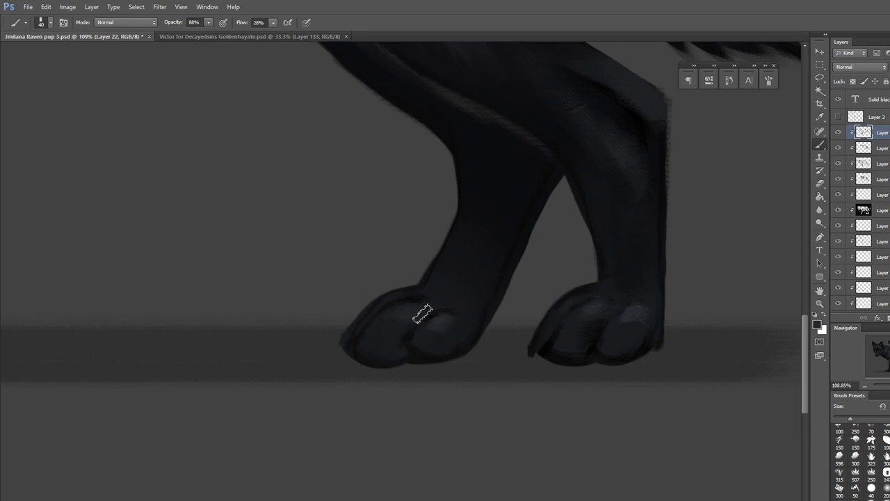
{"action": "key", "text": "bracketleft"}
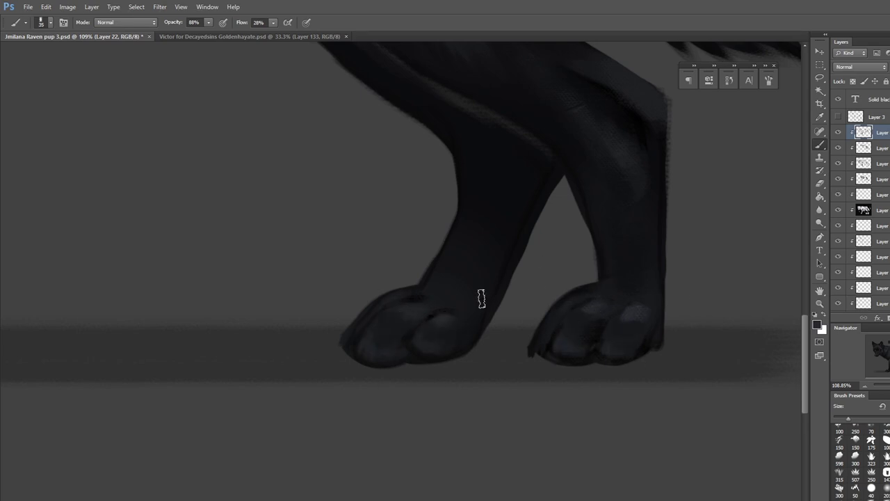
{"action": "scroll", "coordinate": [751, 294], "scroll_direction": "down", "scroll_amount": 3}
{"action": "key", "text": "bracketright"}
{"action": "key", "text": "bracketright"}
{"action": "key", "text": "bracketright"}
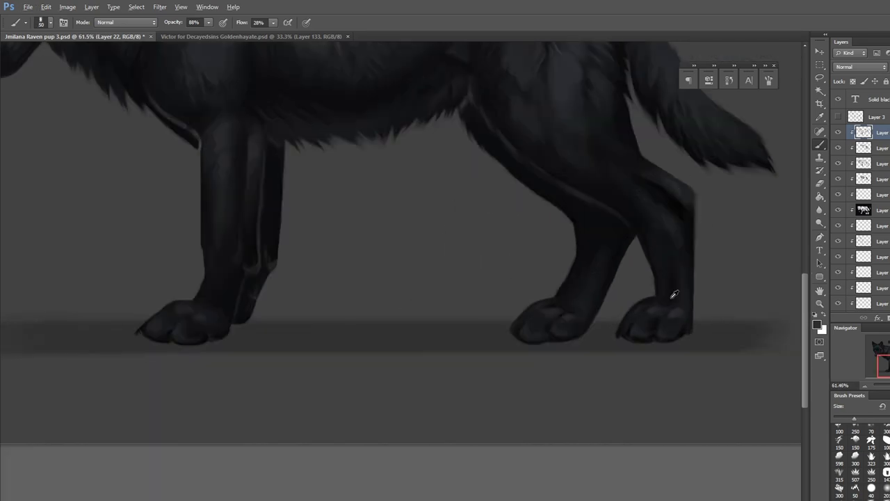
{"action": "key", "text": "bracketleft"}
{"action": "scroll", "coordinate": [648, 344], "scroll_direction": "down", "scroll_amount": 2}
Add a new layer and refine the dark rim of the wolf's eye with fine strokes.
{"action": "key", "text": "ctrl+shift+n"}
{"action": "scroll", "coordinate": [128, 204], "scroll_direction": "up", "scroll_amount": 5}
{"action": "left_click", "coordinate": [769, 80]}
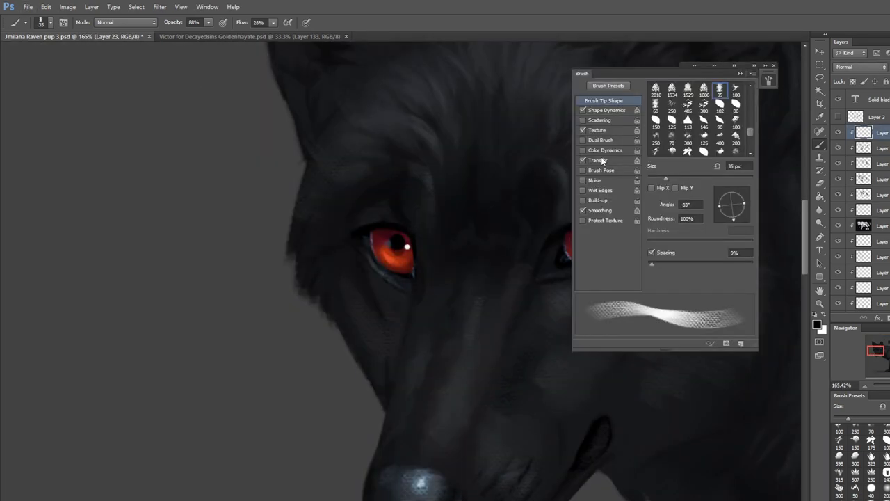
{"action": "left_click", "coordinate": [769, 80]}
{"action": "left_click_drag", "start_coordinate": [582, 226], "coordinate": [589, 244]}
{"action": "key", "text": "e"}
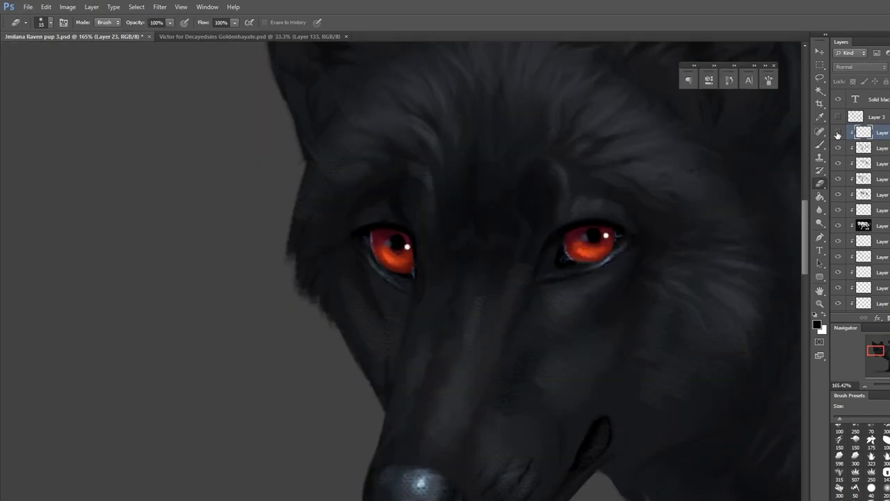
Enlarge the eraser to 40 px and hide the instruction text above the wolf.
{"action": "scroll", "coordinate": [613, 299], "scroll_direction": "down", "scroll_amount": 5}
{"action": "key", "text": "bracketright"}
{"action": "key", "text": "bracketright"}
{"action": "key", "text": "bracketright"}
{"action": "key", "text": "bracketright"}
{"action": "key", "text": "bracketright"}
{"action": "scroll", "coordinate": [669, 258], "scroll_direction": "down", "scroll_amount": 3}
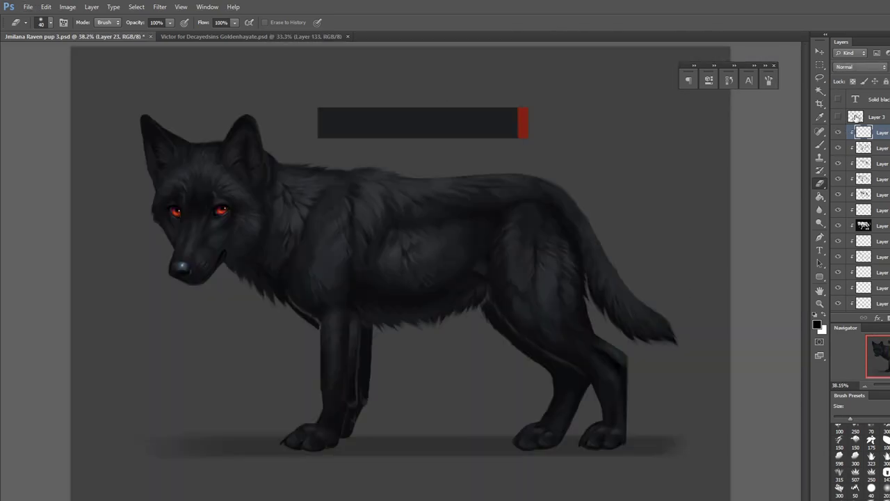
Open Jmilana Raven pup flat.png and arrange the mirrored flat wolf facing the shaded wolf on a widened grey canvas.
{"action": "key", "text": "m"}
{"action": "key", "text": "ctrl+o"}
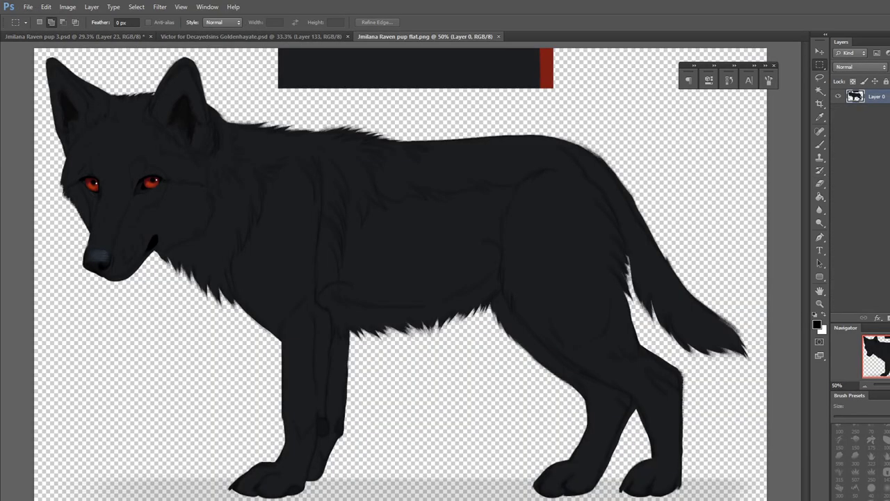
{"action": "key", "text": "v"}
{"action": "left_click", "coordinate": [838, 96]}
{"action": "scroll", "coordinate": [104, 177], "scroll_direction": "up", "scroll_amount": 5}
{"action": "key", "text": "m"}
{"action": "key", "text": "ctrl+0"}
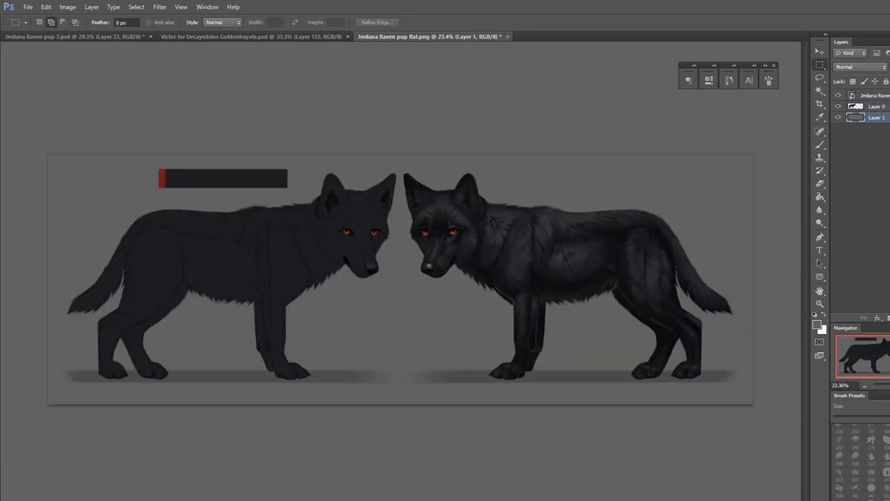
Place an enlarged pair of the wolf's red eyes above the shaded wolf's back.
{"action": "left_click_drag", "start_coordinate": [286, 178], "coordinate": [235, 178]}
{"action": "scroll", "coordinate": [500, 306], "scroll_direction": "up", "scroll_amount": 1}
{"action": "left_click_drag", "start_coordinate": [500, 306], "coordinate": [425, 286]}
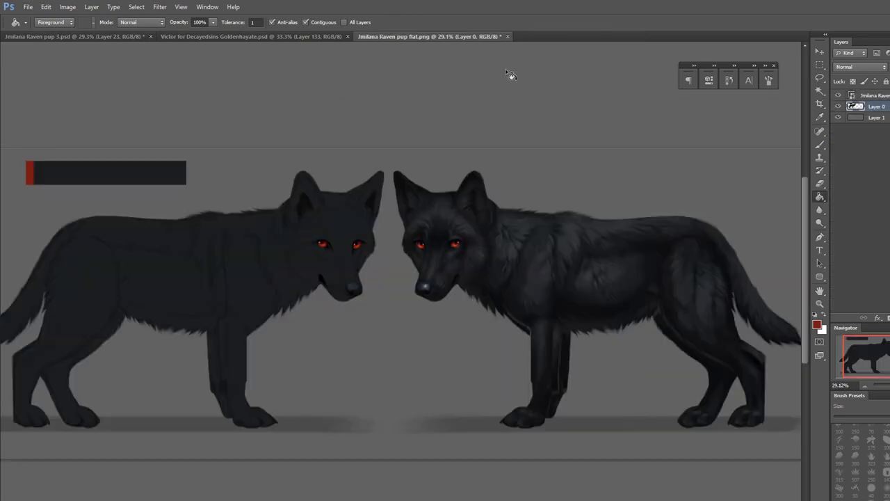
{"action": "key", "text": "Return"}
{"action": "left_click", "coordinate": [820, 53]}
{"action": "scroll", "coordinate": [500, 306], "scroll_direction": "down", "scroll_amount": 3}
Cut the color palette bar from the flat wolf's layer onto its own layer.
{"action": "left_click", "coordinate": [862, 118]}
{"action": "left_click", "coordinate": [820, 65]}
{"action": "left_click_drag", "start_coordinate": [142, 177], "coordinate": [263, 202]}
{"action": "key", "text": "ctrl+shift+j"}
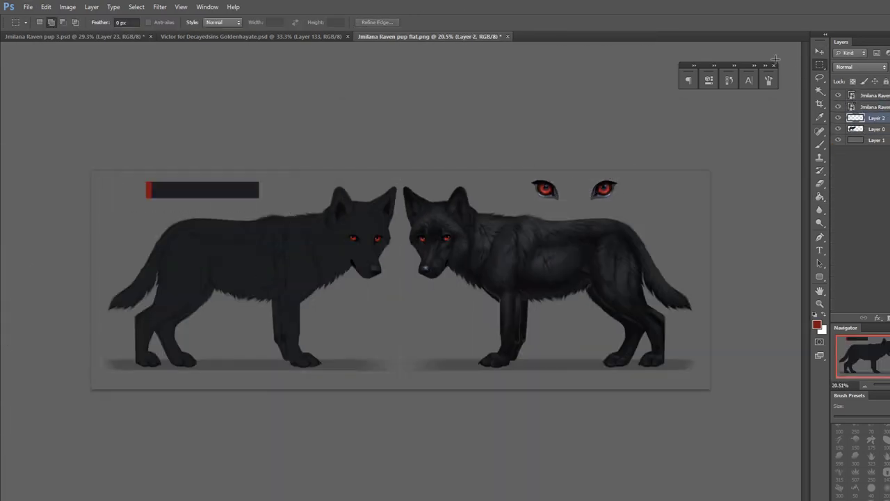
Shorten the dark part of the palette bar and reposition it above the flat wolf.
{"action": "key", "text": "Delete"}
{"action": "left_click", "coordinate": [820, 52]}
{"action": "left_click", "coordinate": [821, 64]}
{"action": "left_click_drag", "start_coordinate": [181, 189], "coordinate": [213, 192]}
{"action": "left_click", "coordinate": [819, 52]}
{"action": "left_click", "coordinate": [605, 190]}
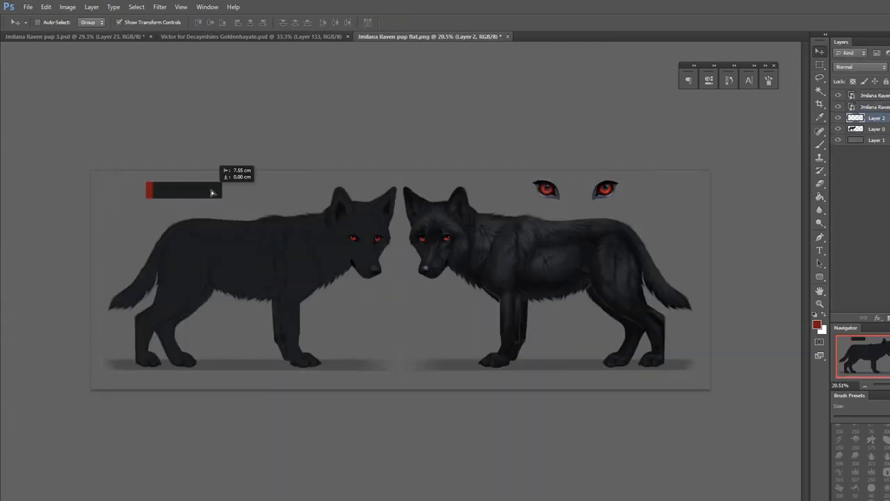
Fill the background behind both wolves with a vertical gradient from dark grey at the top to light grey.
{"action": "left_click", "coordinate": [820, 65]}
{"action": "left_click", "coordinate": [876, 140]}
{"action": "left_click", "coordinate": [820, 197]}
{"action": "left_click", "coordinate": [817, 325]}
{"action": "left_click", "coordinate": [823, 330]}
{"action": "left_click_drag", "start_coordinate": [576, 191], "coordinate": [576, 383]}
Add a layer behind the wolves and paint a soft grey glow around their heads and chests with a 500 px brush.
{"action": "key", "text": "ctrl+alt+shift+n"}
{"action": "left_click", "coordinate": [820, 145]}
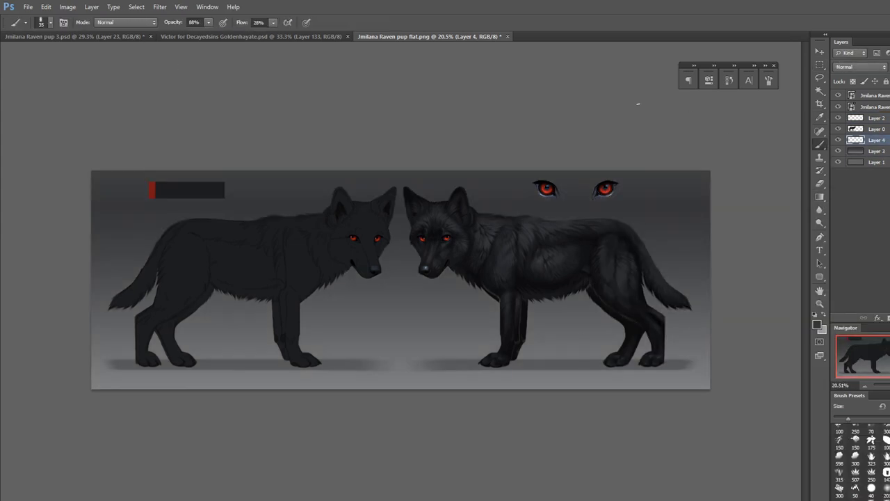
{"action": "key", "text": "bracketright"}
{"action": "key", "text": "bracketright"}
{"action": "key", "text": "bracketright"}
{"action": "key", "text": "bracketright"}
{"action": "left_click", "coordinate": [417, 327], "text": "alt"}
{"action": "mouse_move", "coordinate": [404, 223]}
{"action": "left_mouse_down"}
{"action": "mouse_move", "coordinate": [423, 292]}
{"action": "mouse_move", "coordinate": [492, 306]}
{"action": "left_mouse_up"}
{"action": "left_click_drag", "start_coordinate": [354, 281], "coordinate": [313, 299]}
{"action": "left_click_drag", "start_coordinate": [471, 202], "coordinate": [508, 217]}
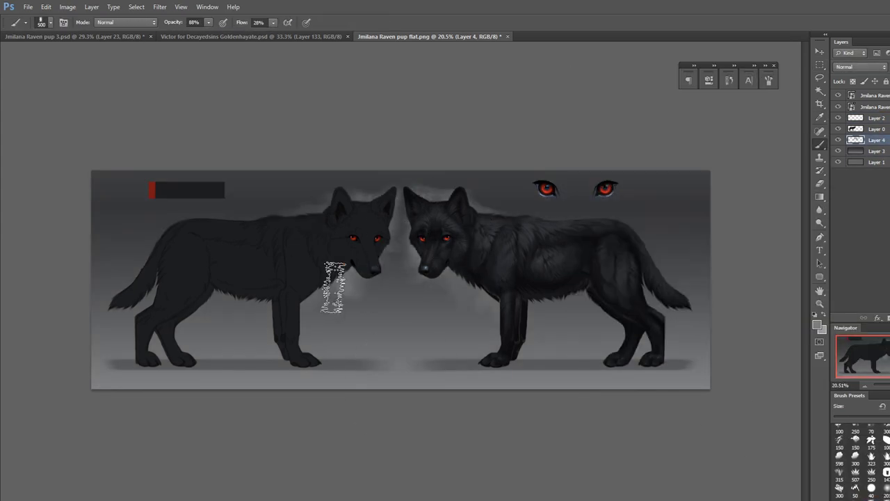
Extend the grey glow beneath both wolves' bellies and erase its excess around their heads and chests with a 200 px eraser.
{"action": "left_click_drag", "start_coordinate": [530, 306], "coordinate": [559, 306]}
{"action": "left_click_drag", "start_coordinate": [268, 303], "coordinate": [220, 300]}
{"action": "key", "text": "e"}
{"action": "left_click_drag", "start_coordinate": [306, 306], "coordinate": [357, 279]}
{"action": "left_click_drag", "start_coordinate": [412, 262], "coordinate": [441, 178]}
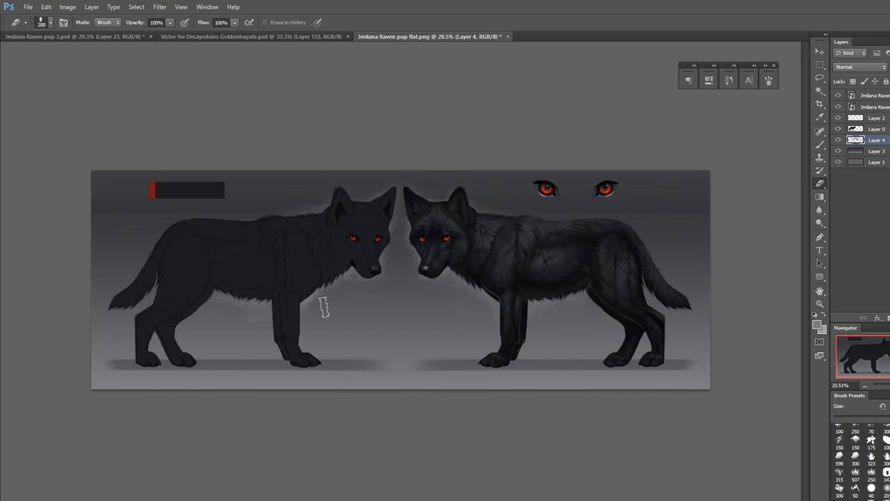
{"action": "left_click_drag", "start_coordinate": [324, 308], "coordinate": [306, 299]}
Sample a grey from the background and paint a soft glow behind the two detached eyes and the color palette bar.
{"action": "key", "text": "b"}
{"action": "key", "text": "bracketleft"}
{"action": "key", "text": "bracketleft"}
{"action": "left_click", "coordinate": [661, 268], "text": "alt"}
{"action": "left_click_drag", "start_coordinate": [530, 190], "coordinate": [615, 189]}
{"action": "left_click_drag", "start_coordinate": [234, 191], "coordinate": [138, 191]}
{"action": "key", "text": "e"}
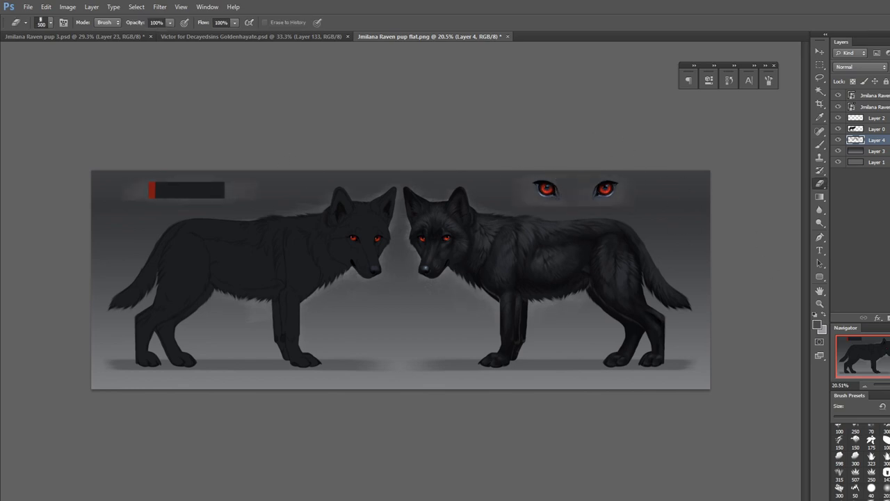